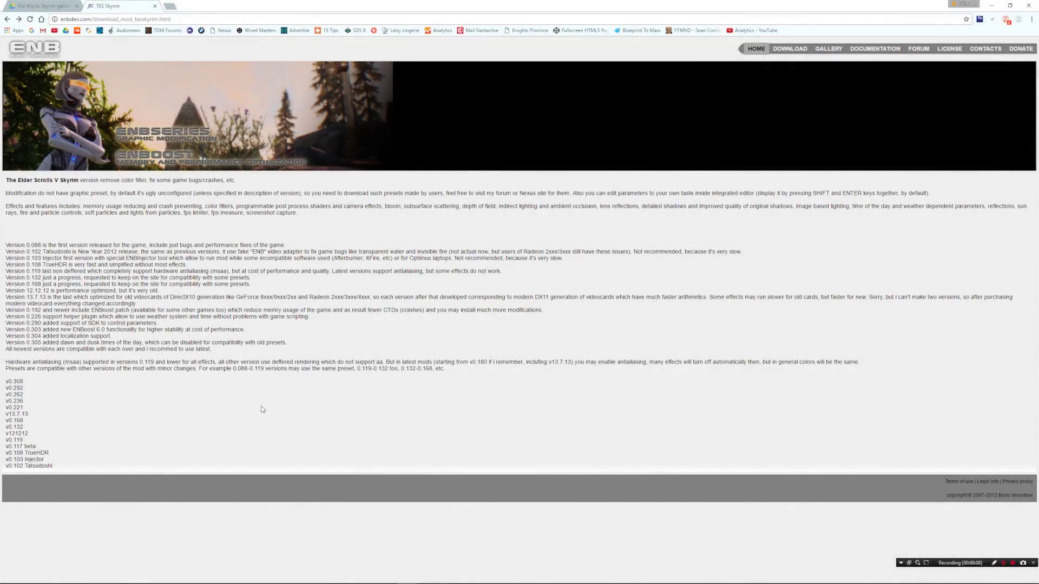
- Download the ENBSeries v0.308 zip for Skyrim from ENBDev into the Skyrim - Legendary Edition folder
{"action": "left_click", "coordinate": [15, 382]}
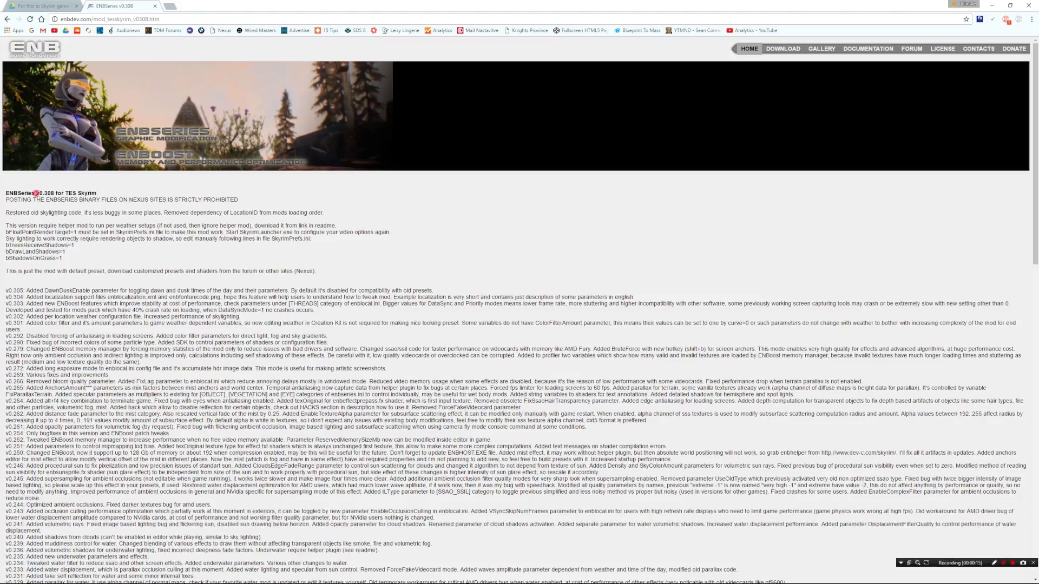
{"action": "double_click", "coordinate": [46, 193]}
{"action": "scroll", "coordinate": [82, 332], "scroll_direction": "down", "scroll_amount": 10}
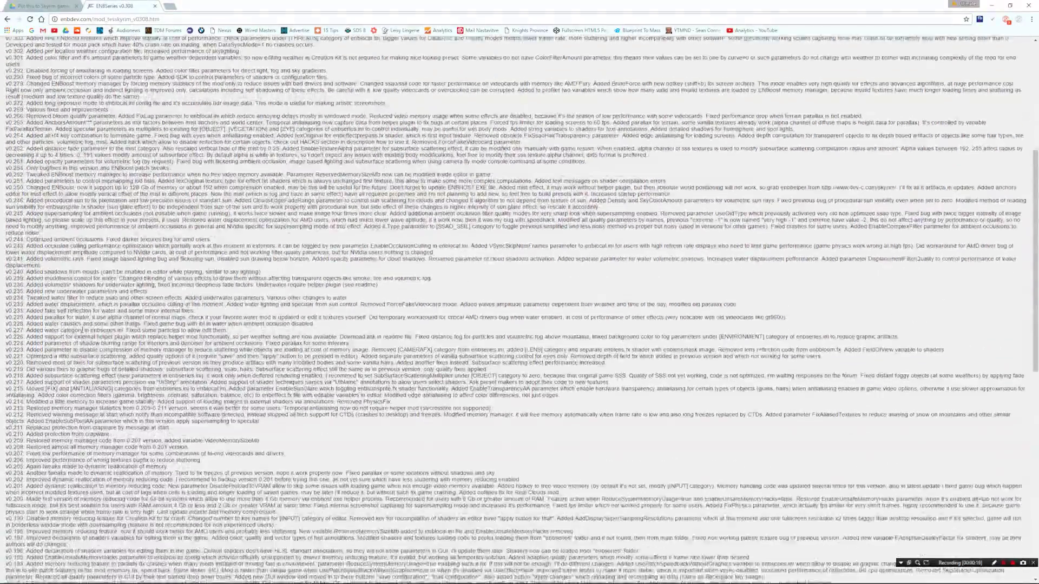
{"action": "scroll", "coordinate": [82, 330], "scroll_direction": "down", "scroll_amount": 3}
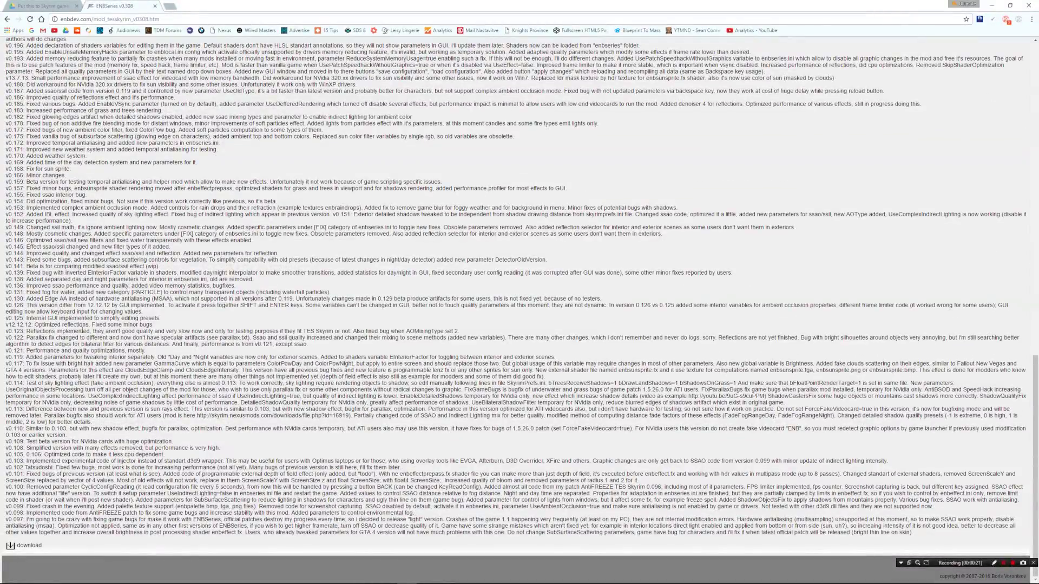
{"action": "left_click", "coordinate": [10, 548]}
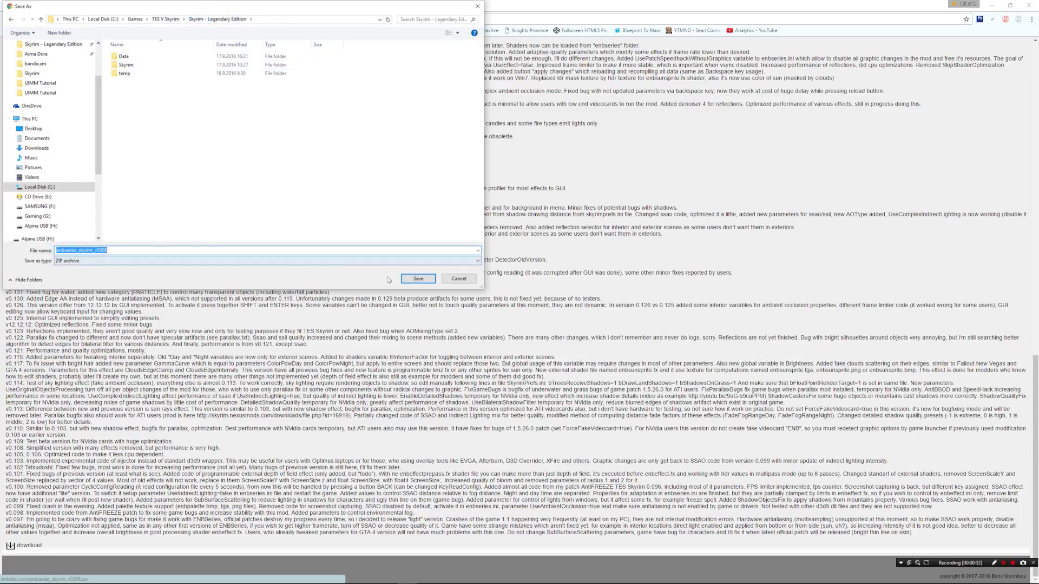
{"action": "left_click", "coordinate": [419, 279]}
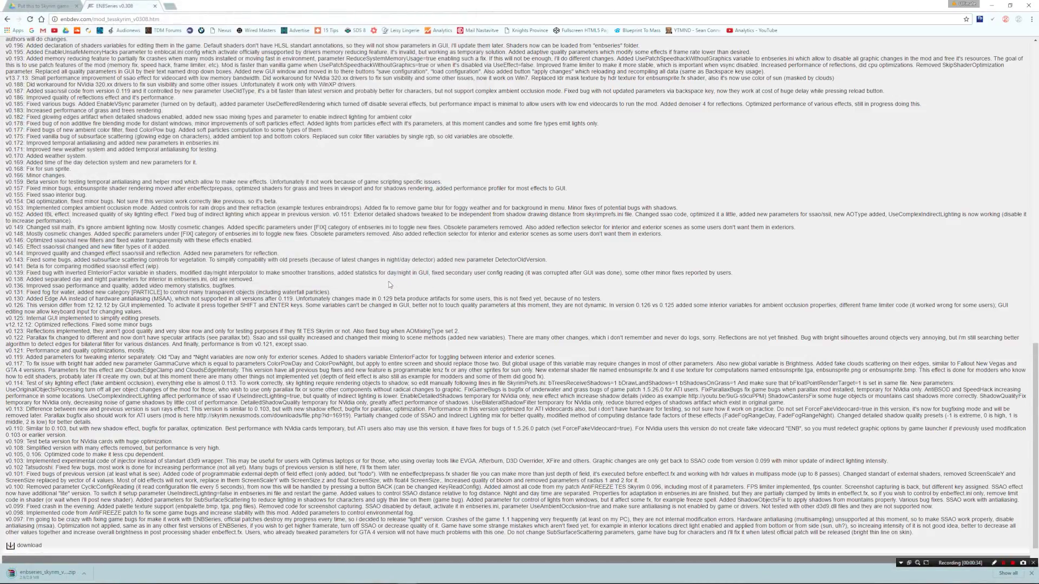
- Extract the WrapperVersion files (d3d9.dll, enbseries folder, .fx and .ini files) from enbseries_skyrim_v0308 into the game folder
{"action": "left_click", "coordinate": [47, 518]}
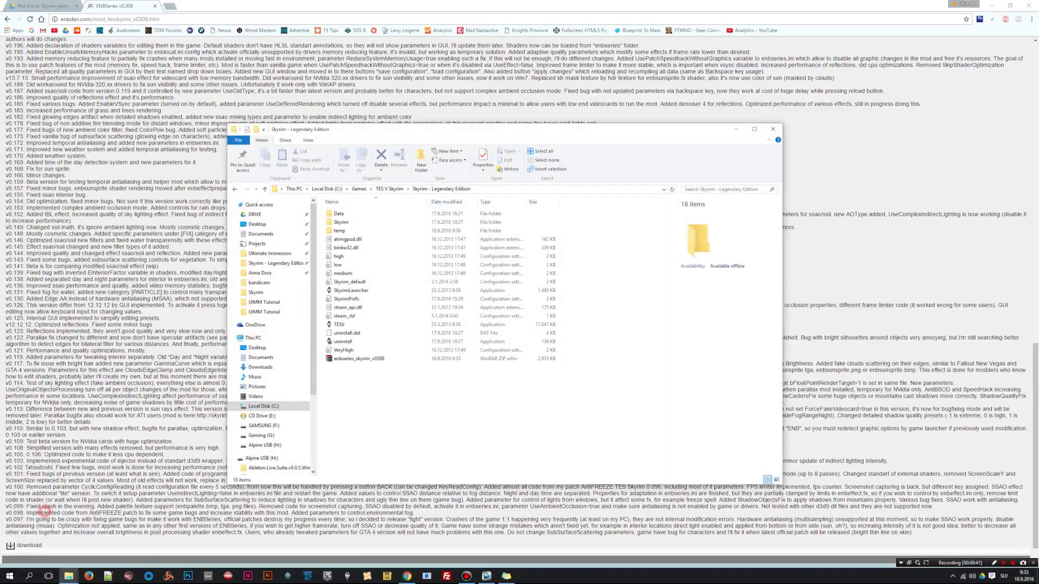
{"action": "left_click", "coordinate": [353, 361]}
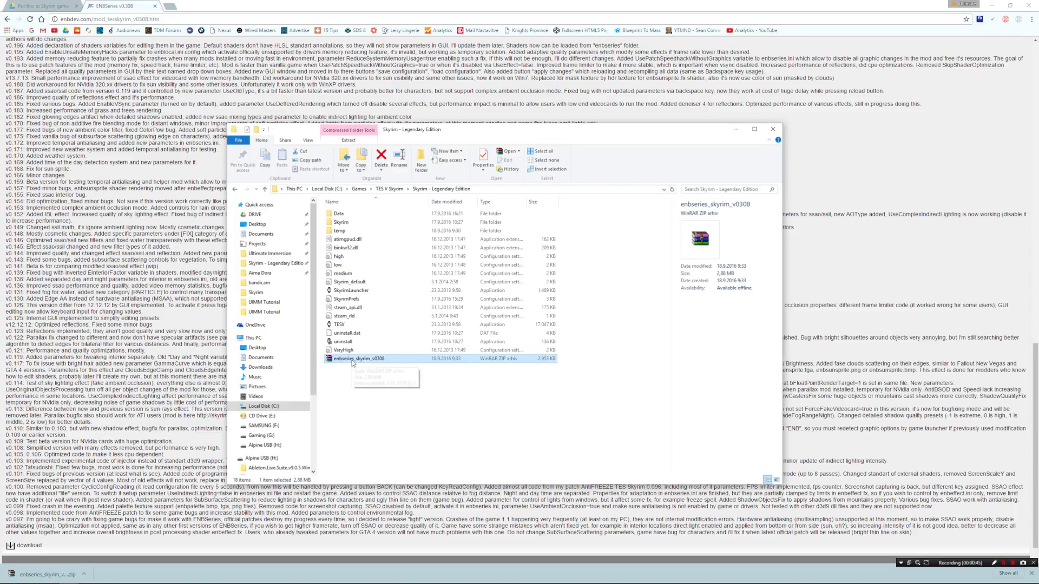
{"action": "double_click", "coordinate": [352, 359]}
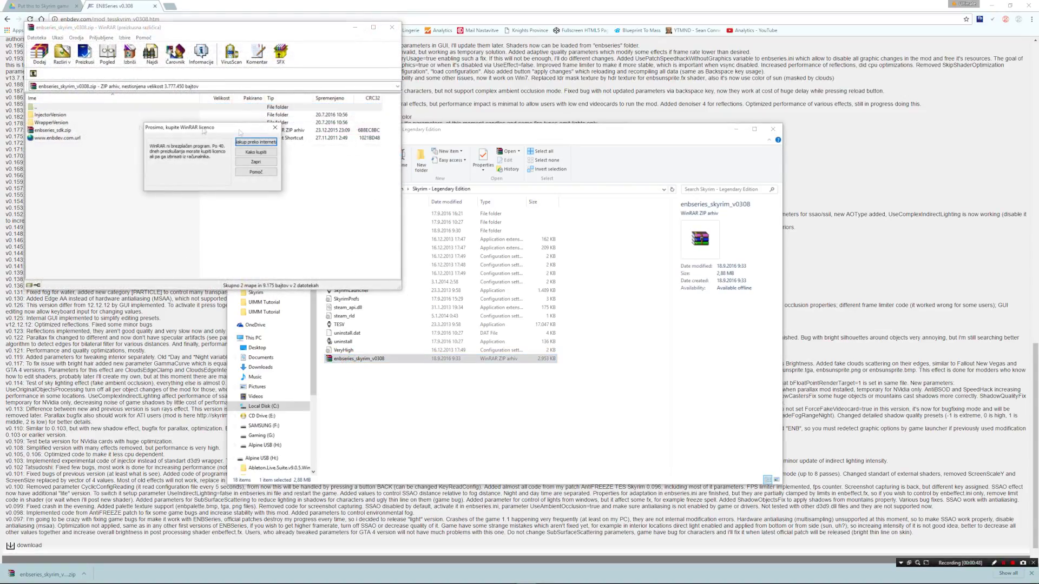
{"action": "left_click", "coordinate": [275, 127]}
{"action": "left_click", "coordinate": [50, 124]}
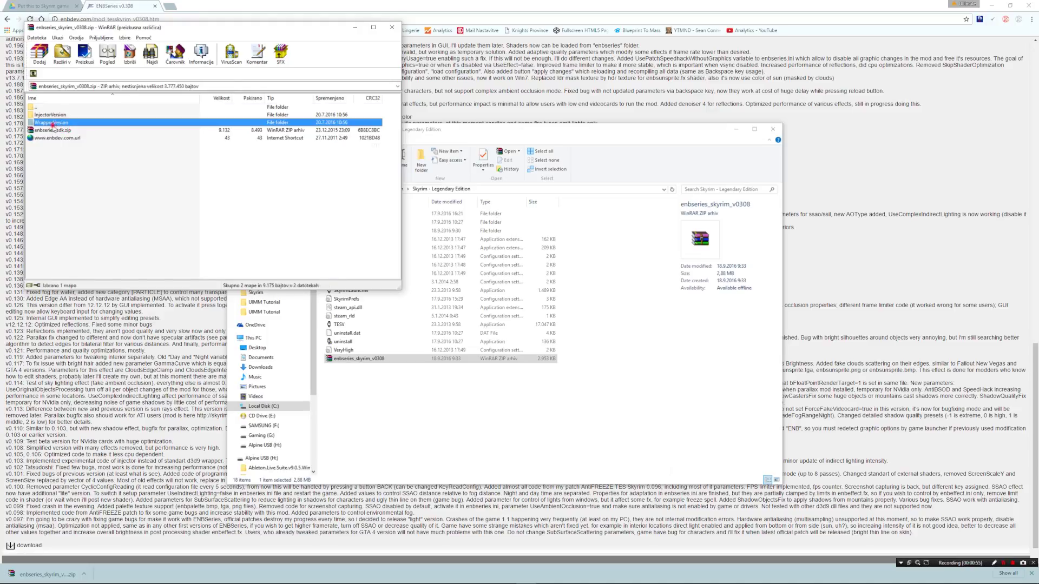
{"action": "double_click", "coordinate": [54, 124]}
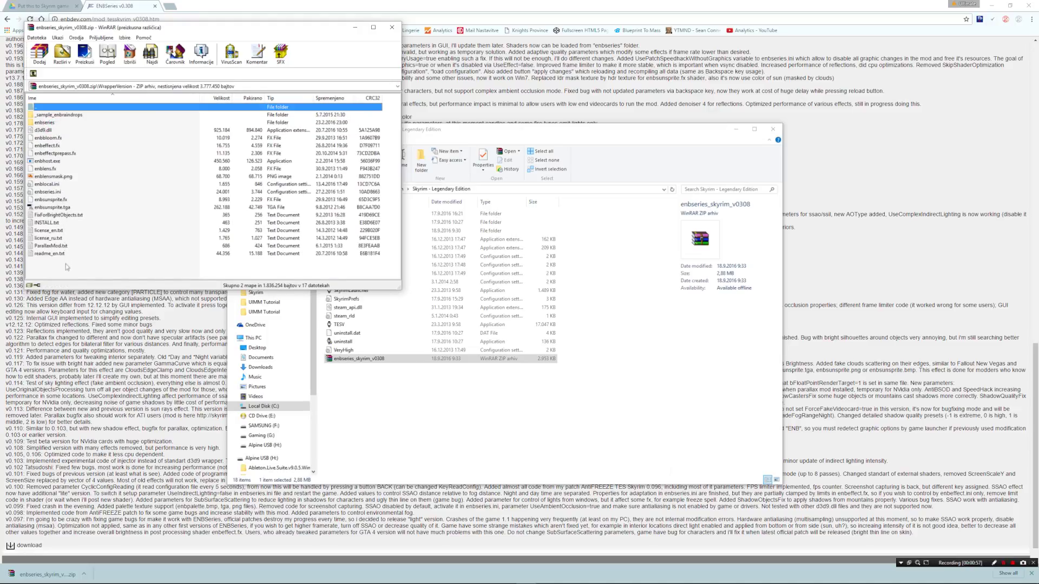
{"action": "left_click_drag", "start_coordinate": [65, 265], "coordinate": [378, 394]}
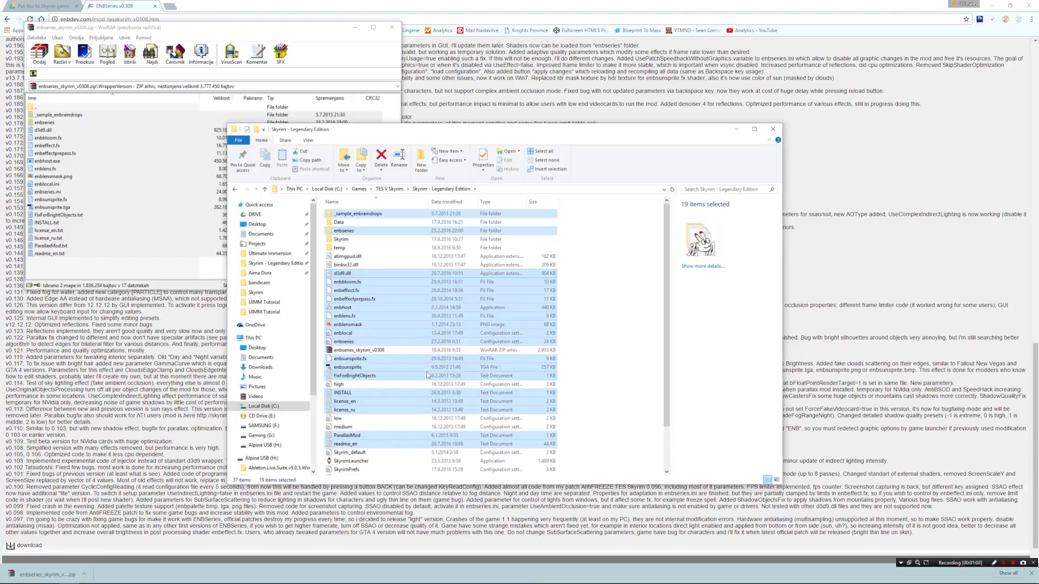
- Close WinRAR and permanently delete enbseries_skyrim_v0308 from the Skyrim - Legendary Edition folder
{"action": "left_click", "coordinate": [391, 27]}
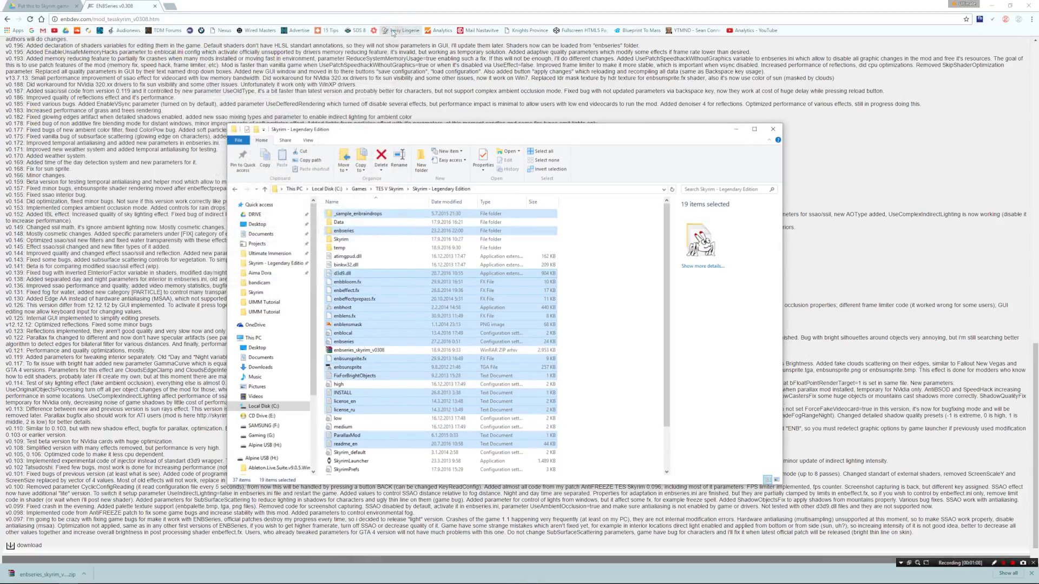
{"action": "scroll", "coordinate": [598, 360], "scroll_direction": "down", "scroll_amount": 2}
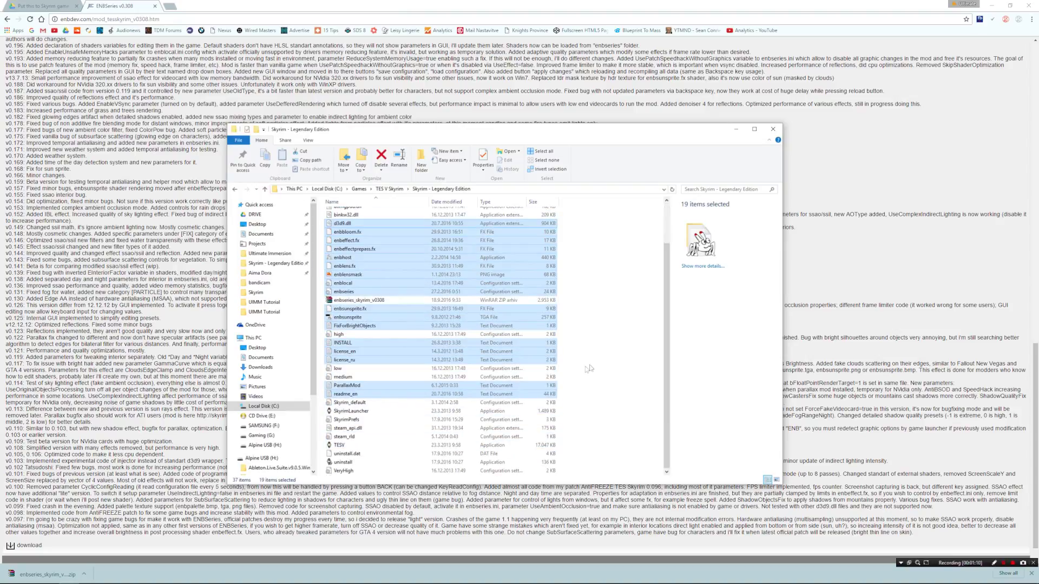
{"action": "left_click", "coordinate": [366, 302]}
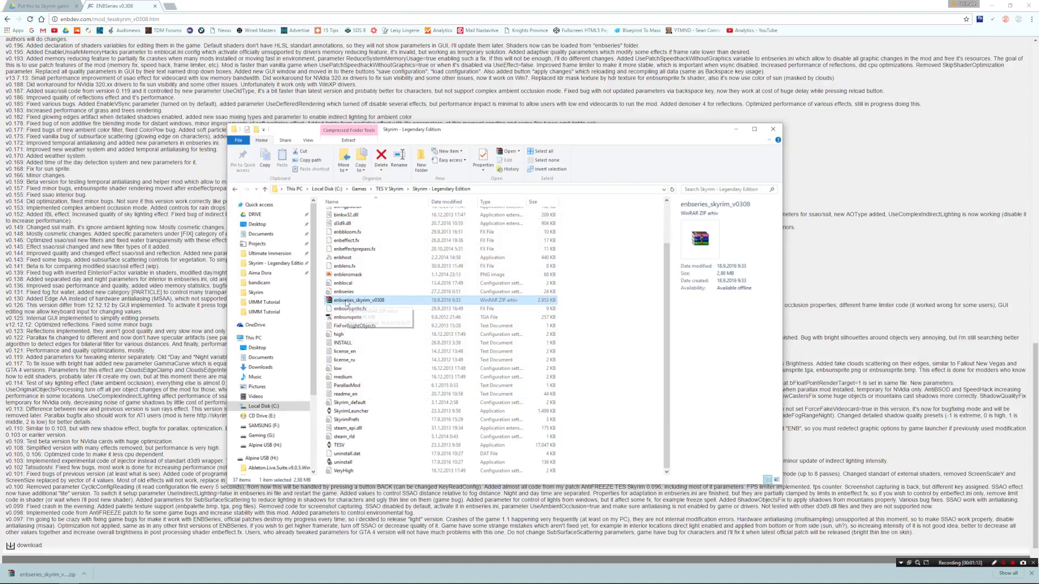
{"action": "key", "text": "shift+Delete"}
{"action": "key", "text": "Return"}
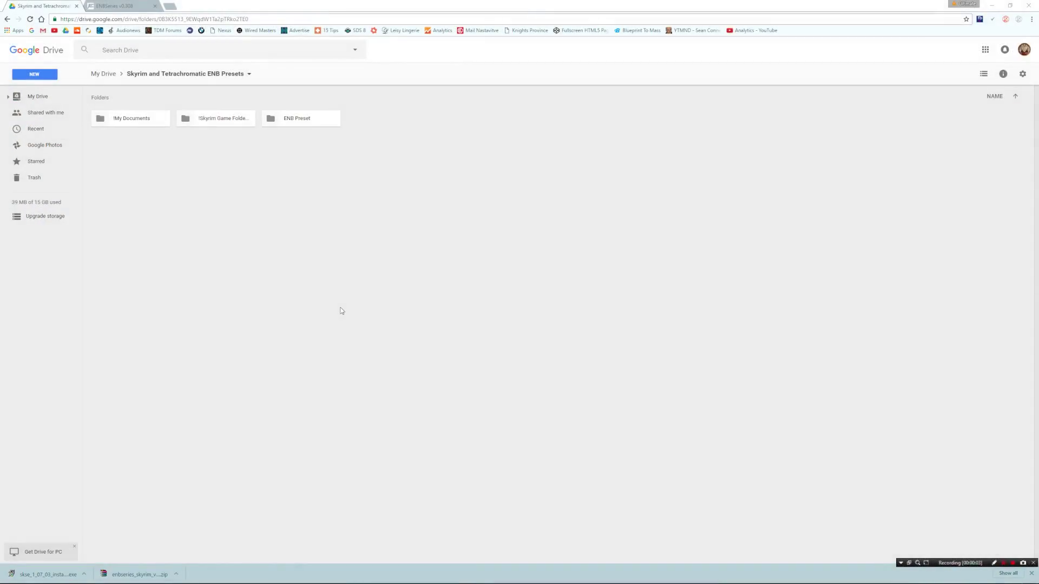
- In Drive's !My Documents › My Games › skyrim, download Skyrim.INI and SkyrimPrefs.ini together as a zip
{"action": "left_click", "coordinate": [126, 122]}
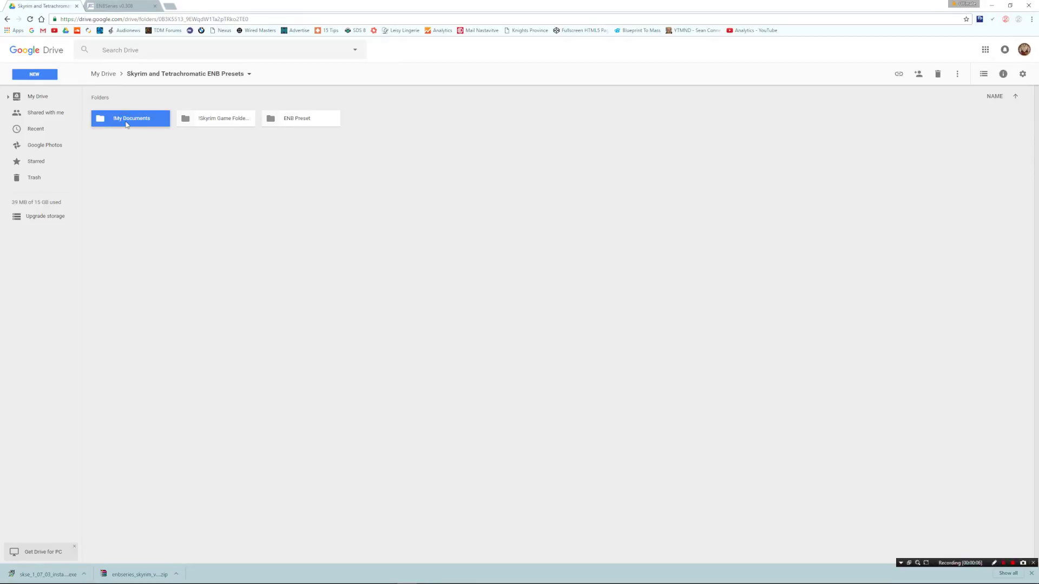
{"action": "double_click", "coordinate": [126, 123]}
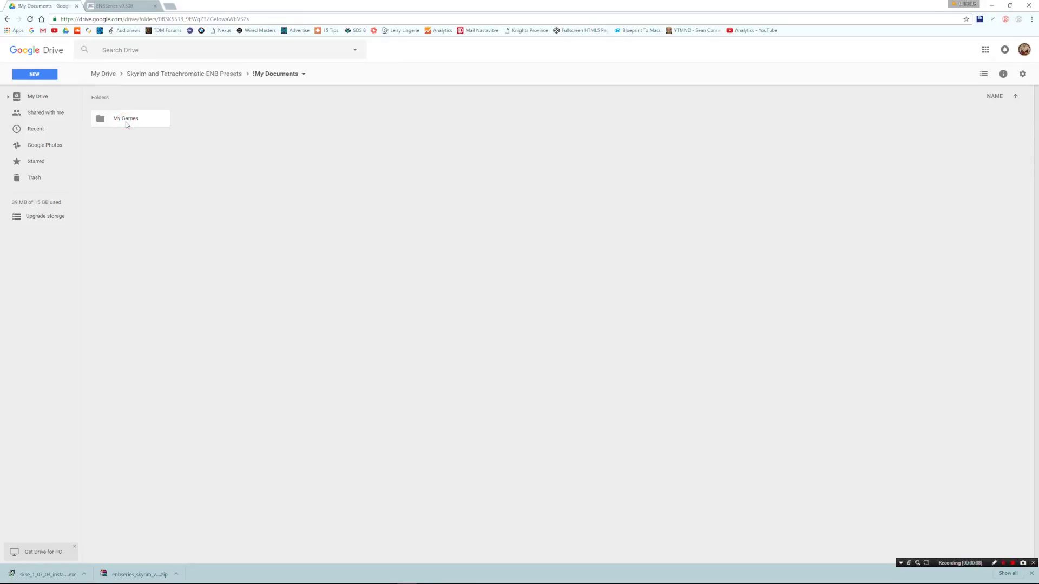
{"action": "double_click", "coordinate": [126, 119]}
{"action": "double_click", "coordinate": [126, 124]}
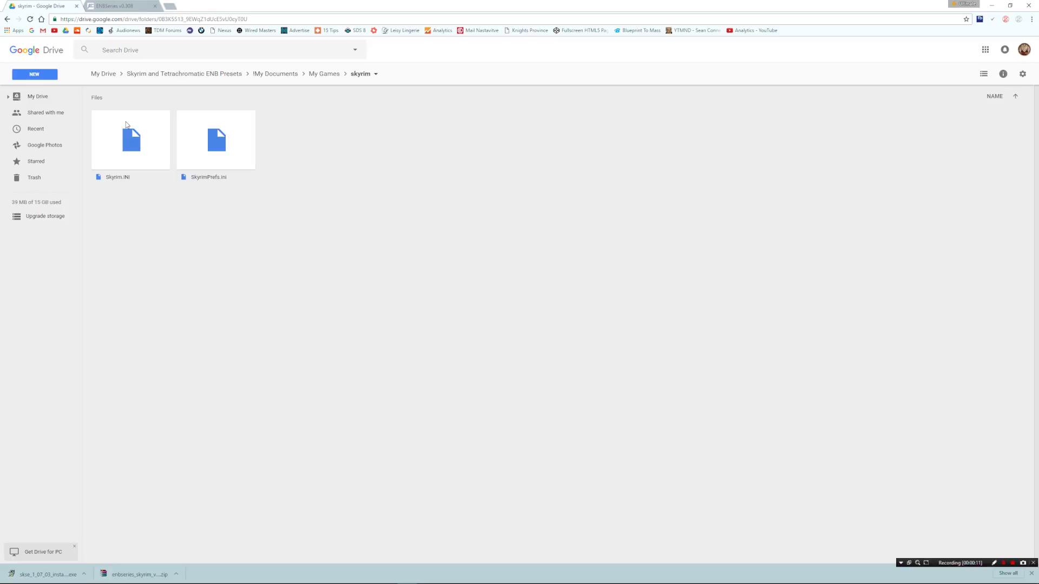
{"action": "left_click", "coordinate": [127, 127]}
{"action": "left_click", "coordinate": [180, 134]}
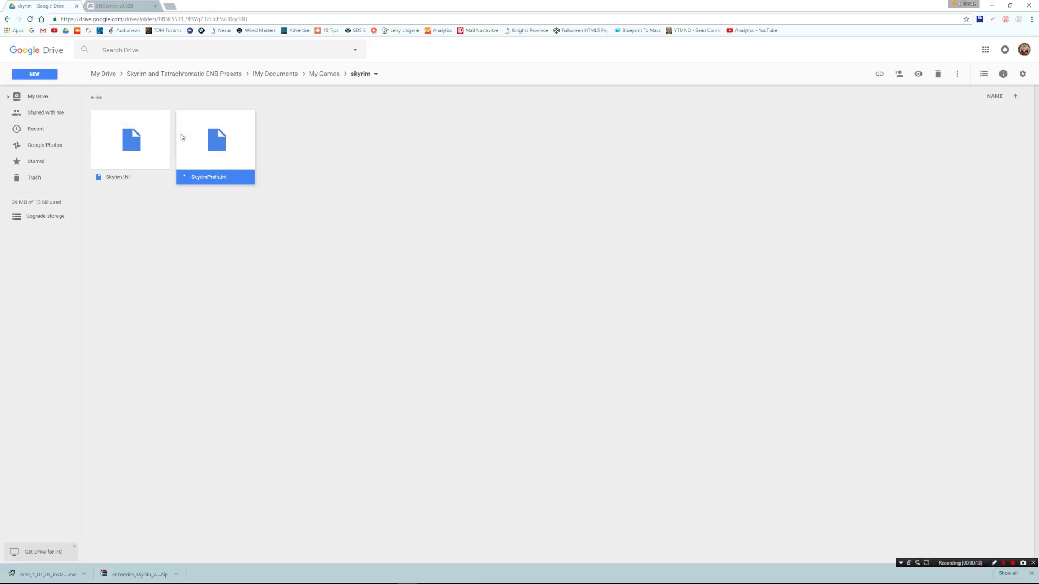
{"action": "left_click_drag", "start_coordinate": [216, 199], "coordinate": [113, 136]}
{"action": "right_click", "coordinate": [130, 136]}
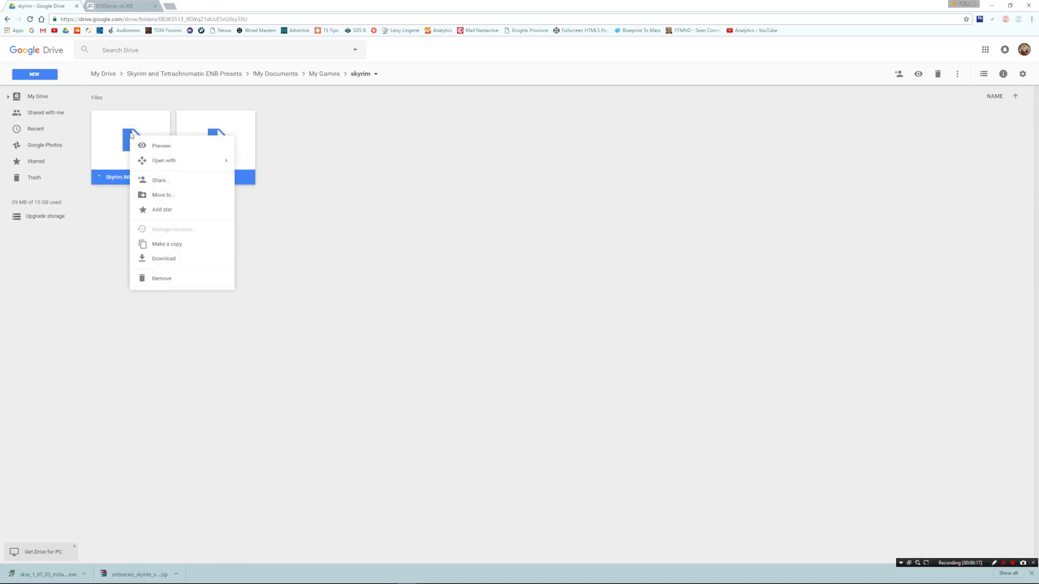
{"action": "left_click", "coordinate": [161, 258]}
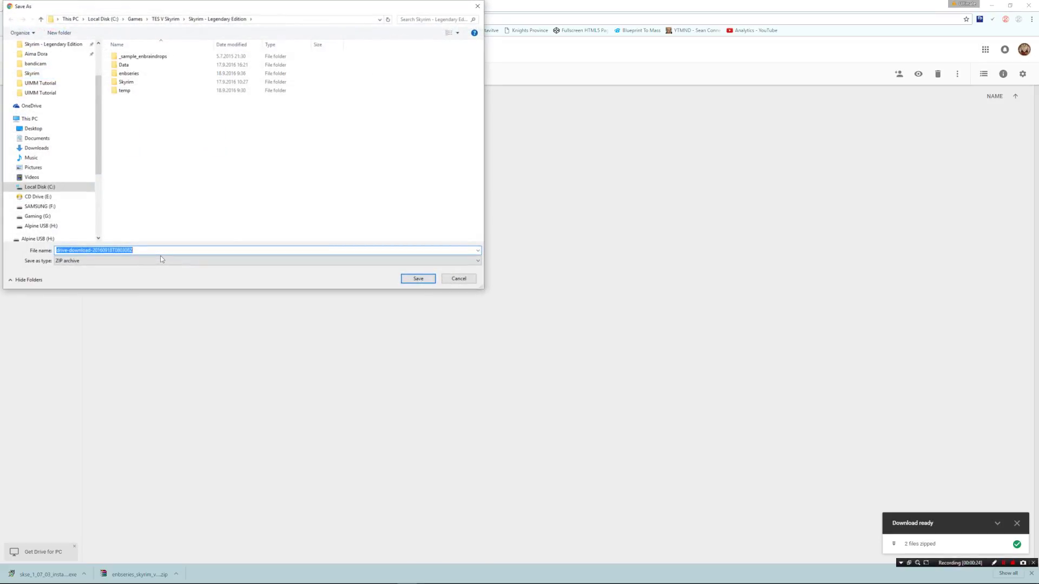
- Save the INI zip into Documents › My Games › skyrim
{"action": "left_click", "coordinate": [99, 139]}
{"action": "left_click_drag", "start_coordinate": [99, 139], "coordinate": [99, 129]}
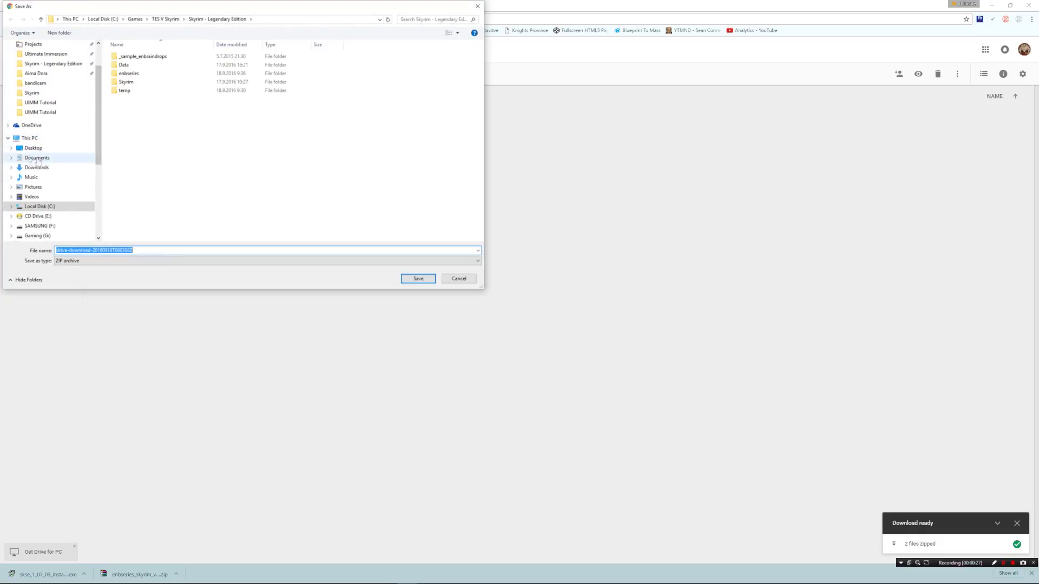
{"action": "left_click", "coordinate": [38, 158]}
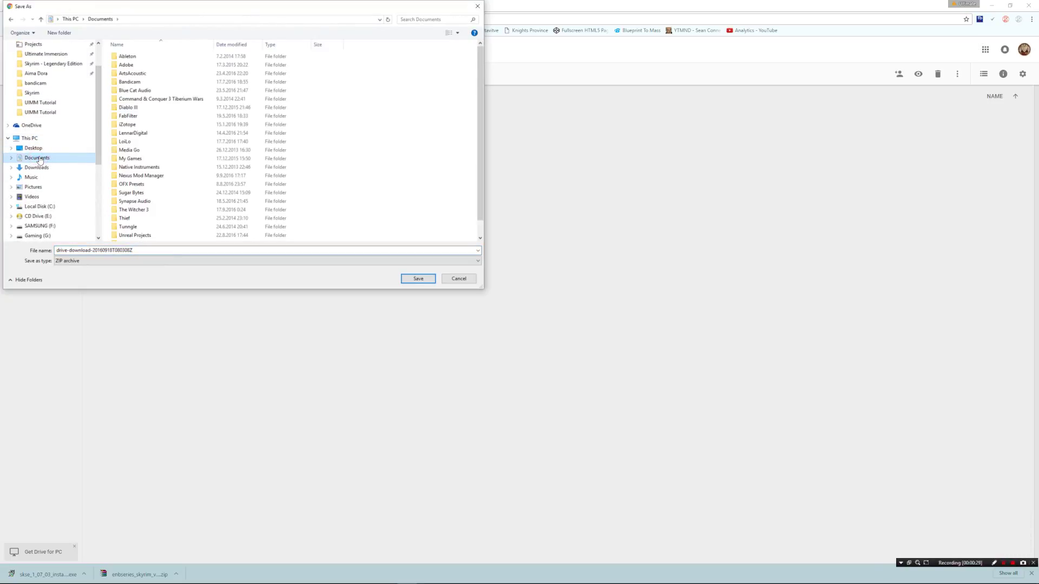
{"action": "left_click", "coordinate": [128, 160]}
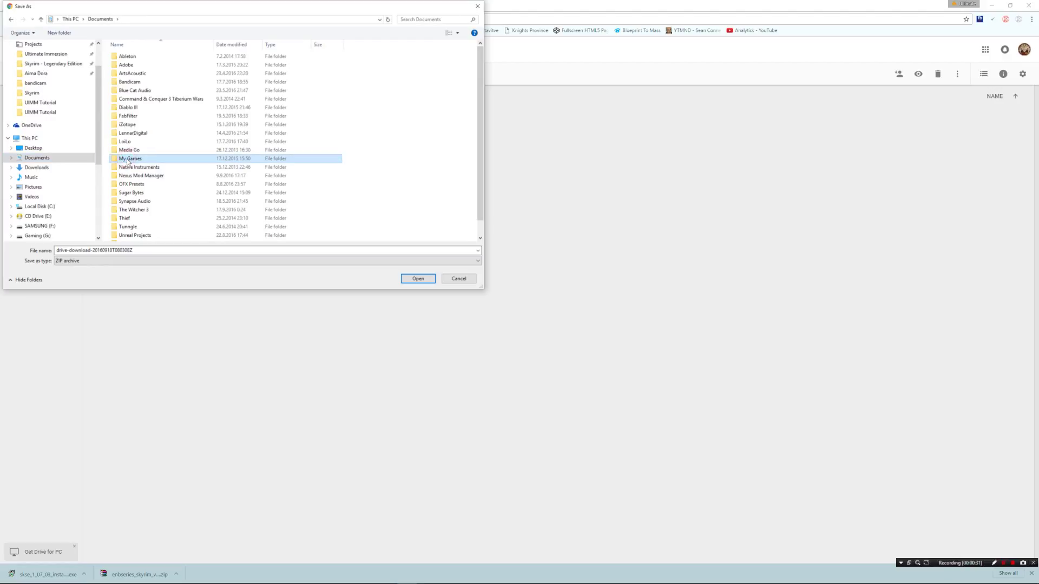
{"action": "double_click", "coordinate": [128, 160]}
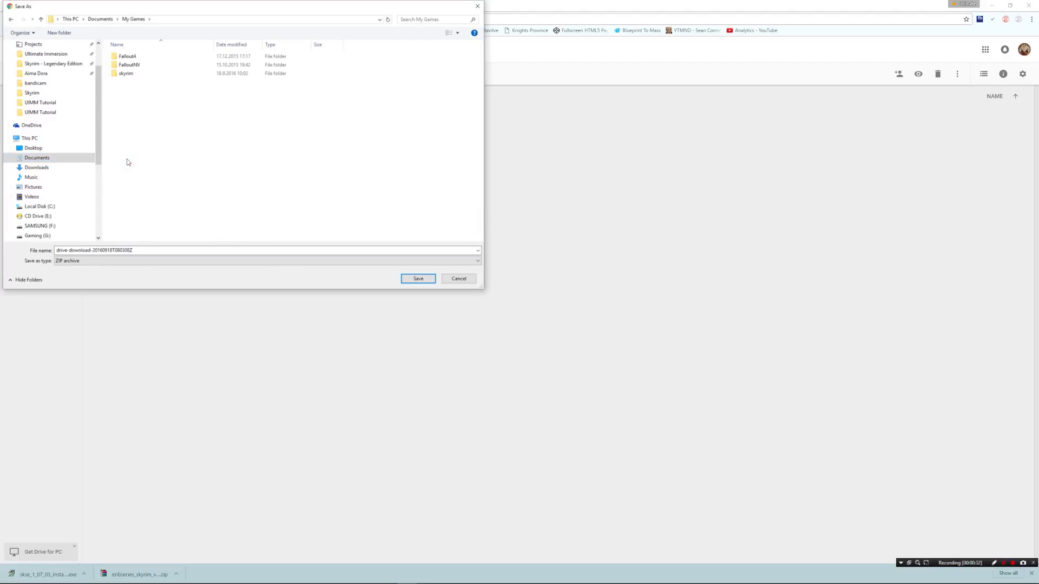
{"action": "left_click", "coordinate": [127, 76]}
{"action": "double_click", "coordinate": [129, 76]}
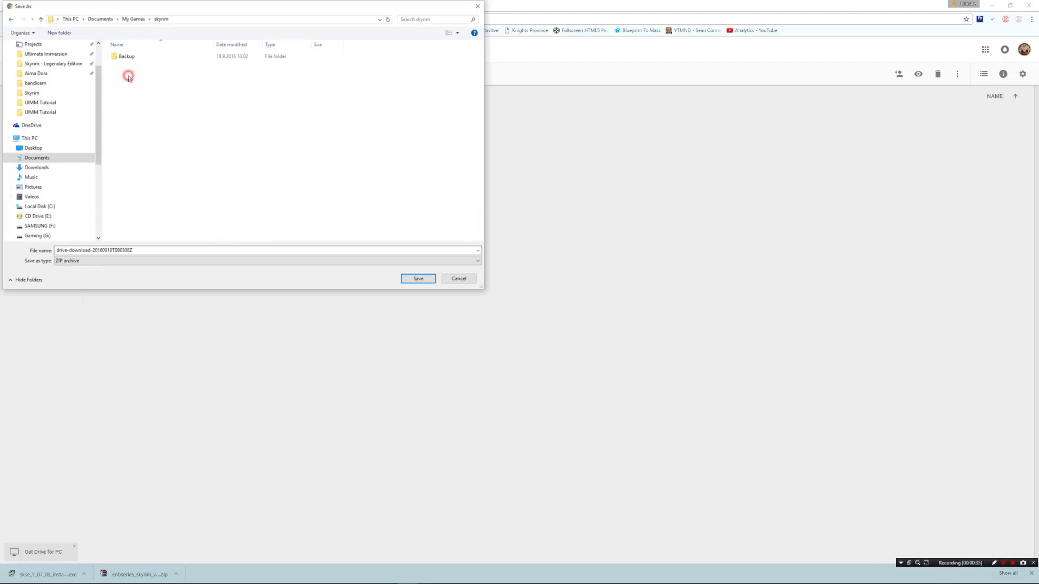
{"action": "left_click", "coordinate": [417, 280]}
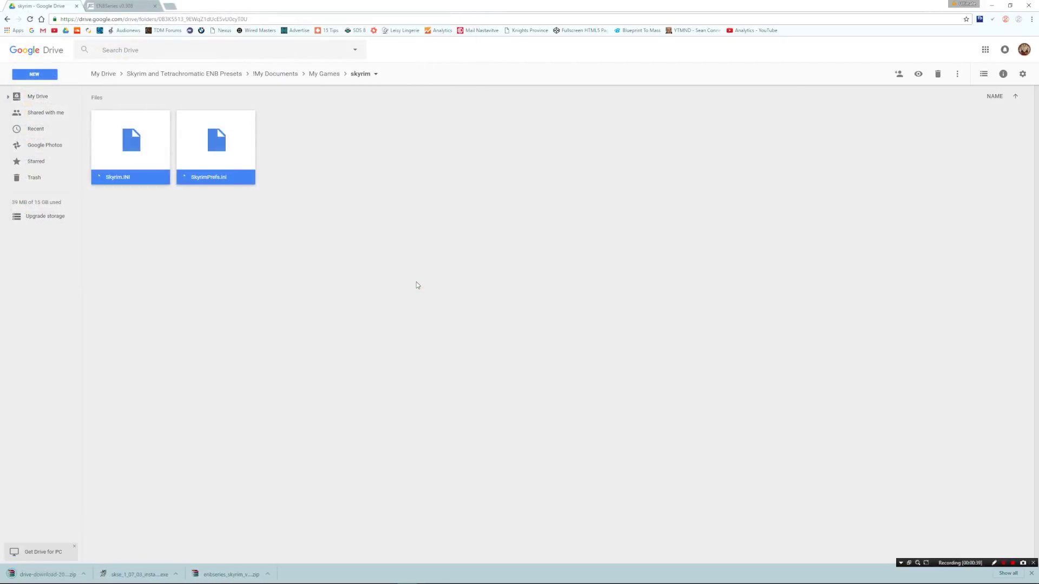
- Extract Skyrim.INI and SkyrimPrefs.ini from the drive-download zip into My Games\skyrim, replacing the originals
{"action": "key", "text": "alt+Tab"}
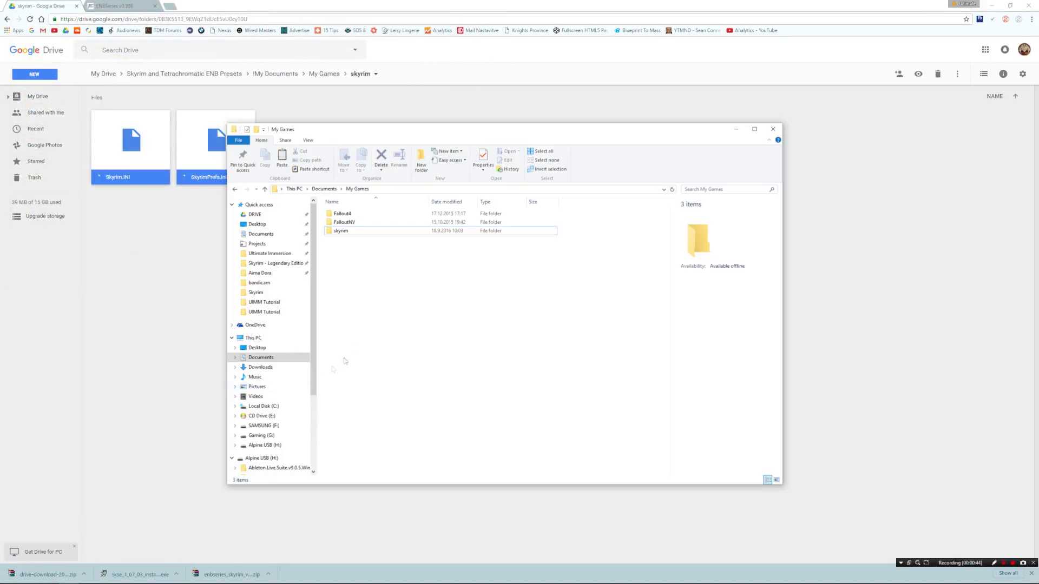
{"action": "left_click", "coordinate": [341, 231]}
{"action": "left_click", "coordinate": [359, 224]}
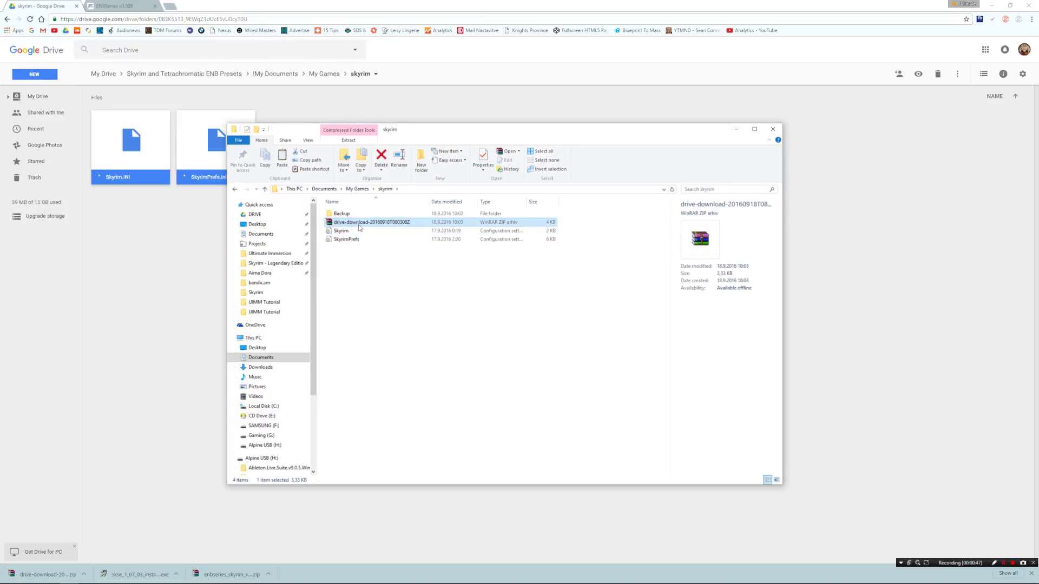
{"action": "double_click", "coordinate": [336, 224]}
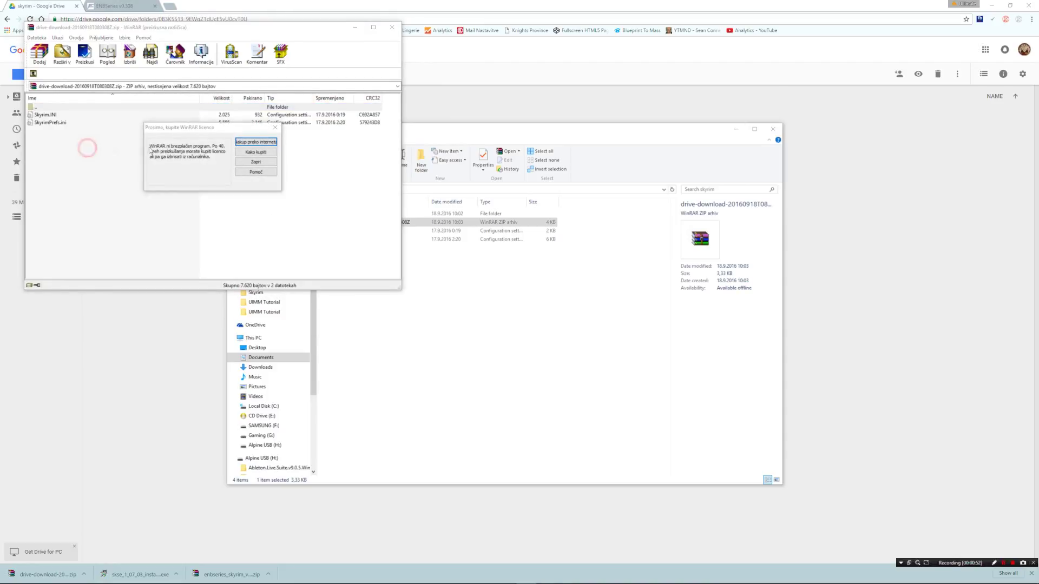
{"action": "left_click", "coordinate": [275, 128]}
{"action": "left_click_drag", "start_coordinate": [66, 153], "coordinate": [469, 333]}
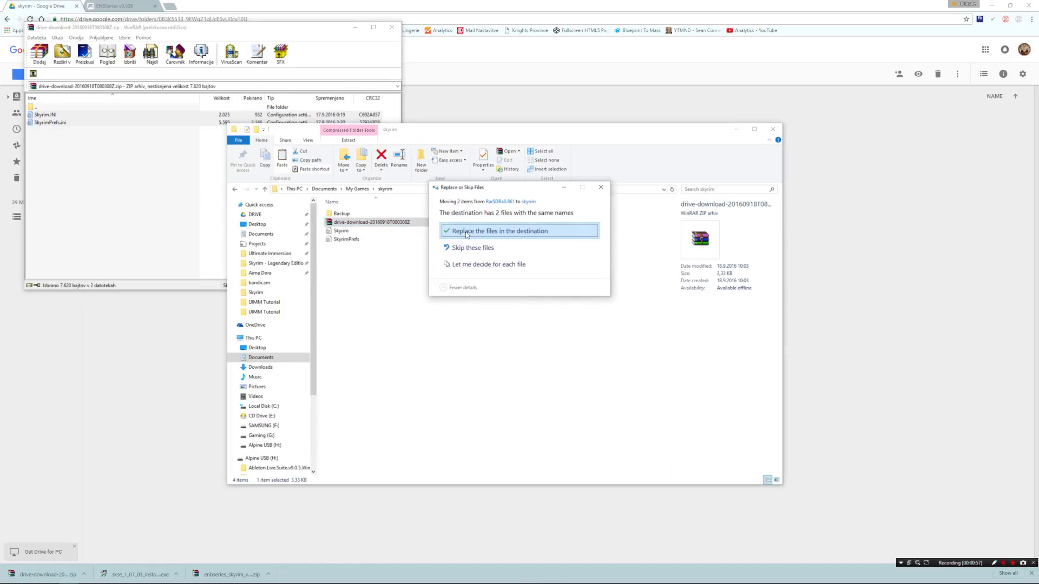
{"action": "left_click", "coordinate": [468, 233]}
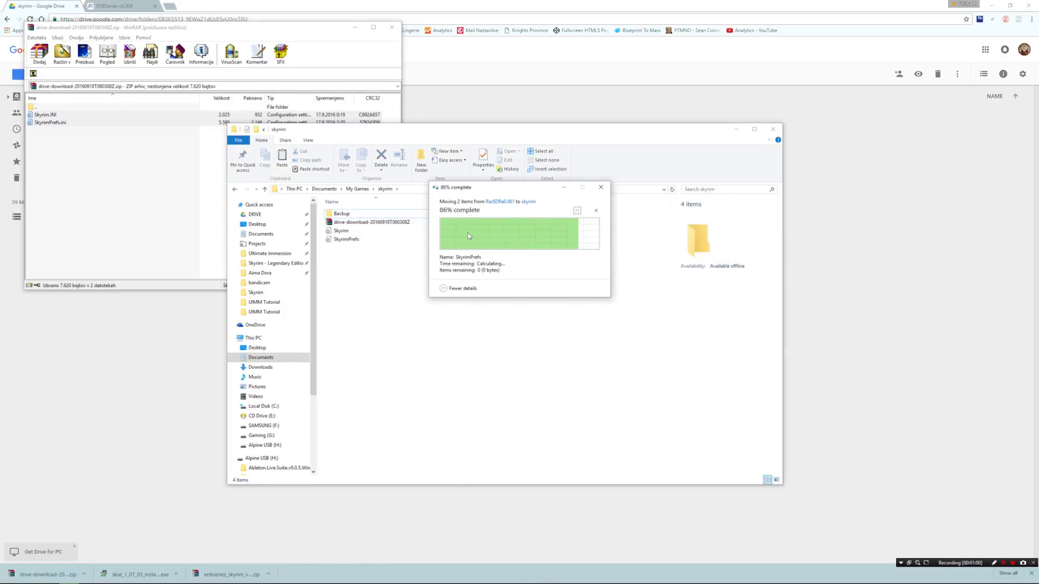
- Close WinRAR and permanently delete the drive-download zip from the skyrim folder
{"action": "left_click", "coordinate": [391, 28]}
{"action": "left_click", "coordinate": [392, 28]}
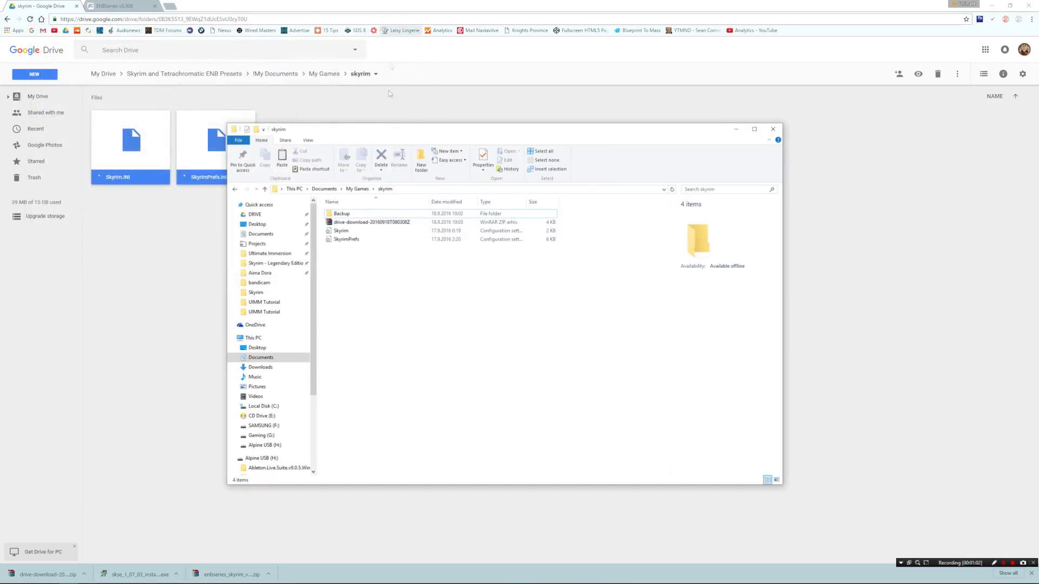
{"action": "left_click", "coordinate": [374, 222]}
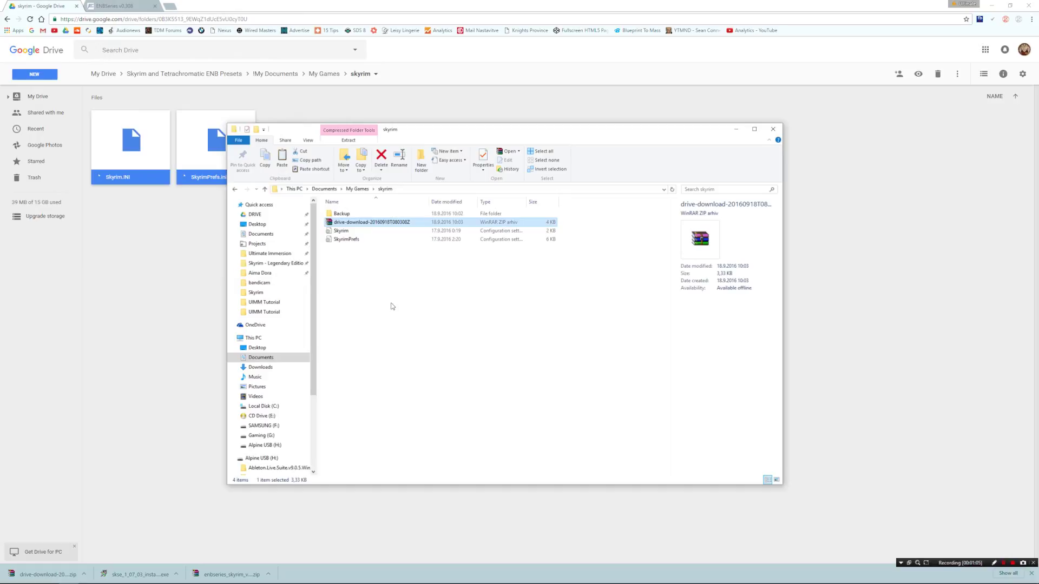
{"action": "key", "text": "shift+Delete"}
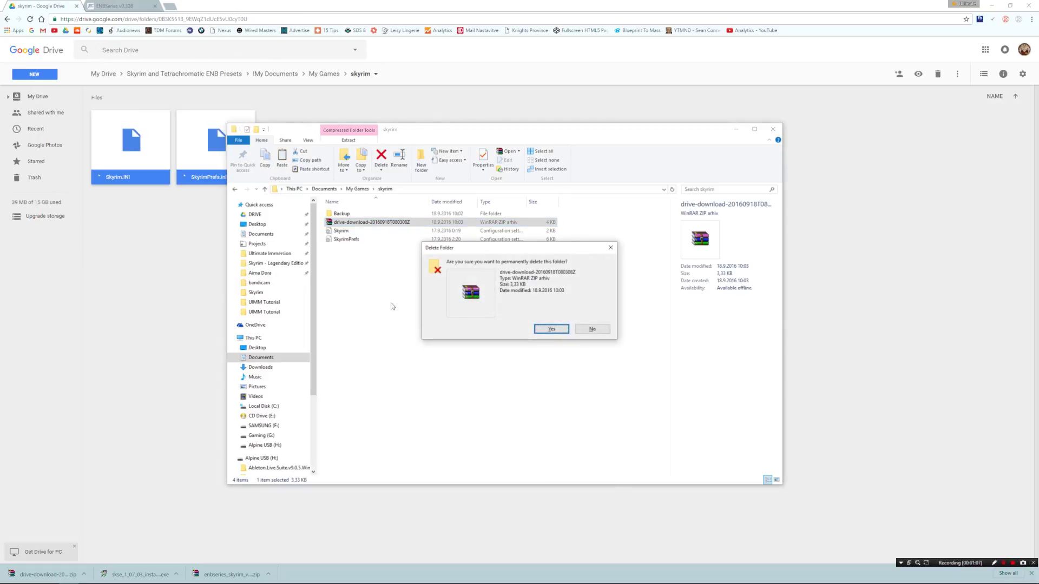
{"action": "key", "text": "Return"}
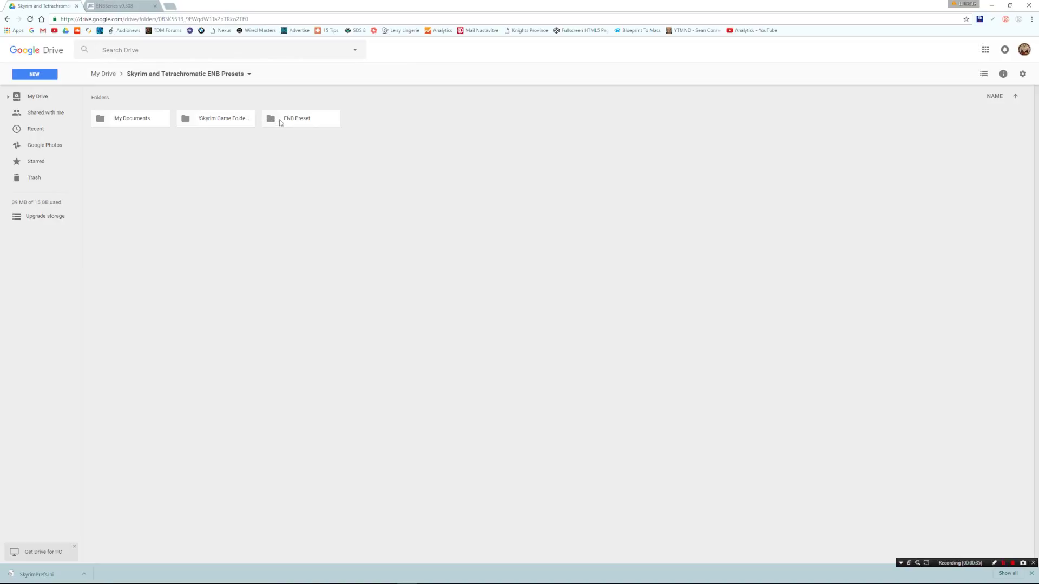
- Download the enbseries folder, enblocal.ini and enbseries.ini from 'Put this to Skyrim game folder' as a zip into Skyrim - Legendary Edition
{"action": "double_click", "coordinate": [281, 120]}
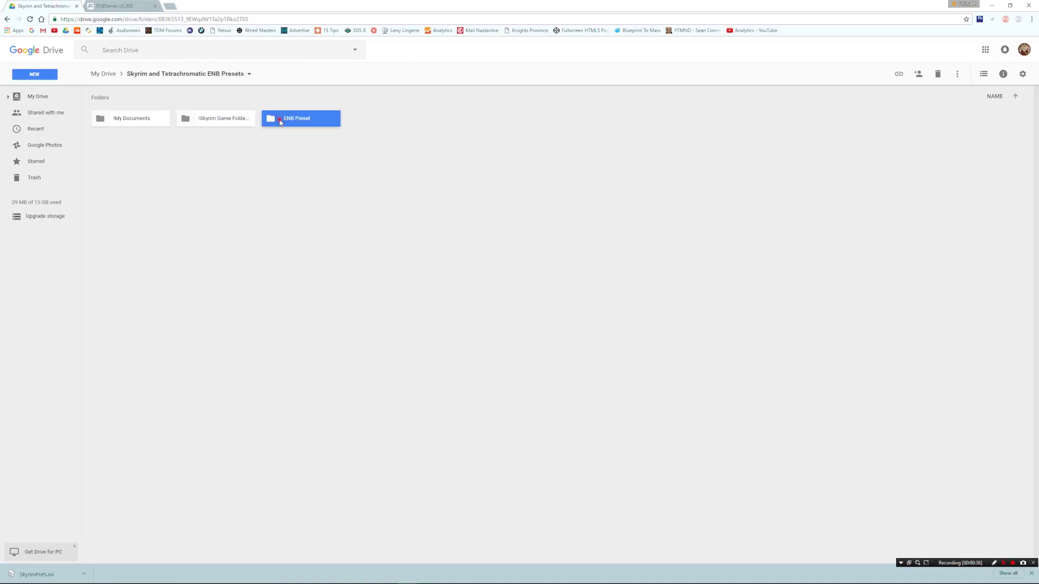
{"action": "double_click", "coordinate": [142, 124]}
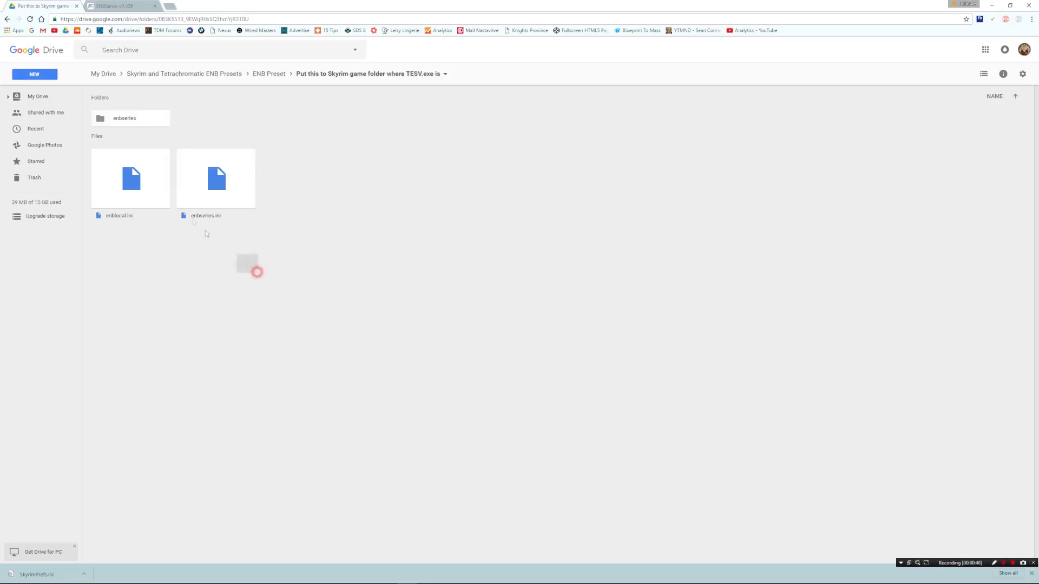
{"action": "left_click_drag", "start_coordinate": [257, 272], "coordinate": [120, 120]}
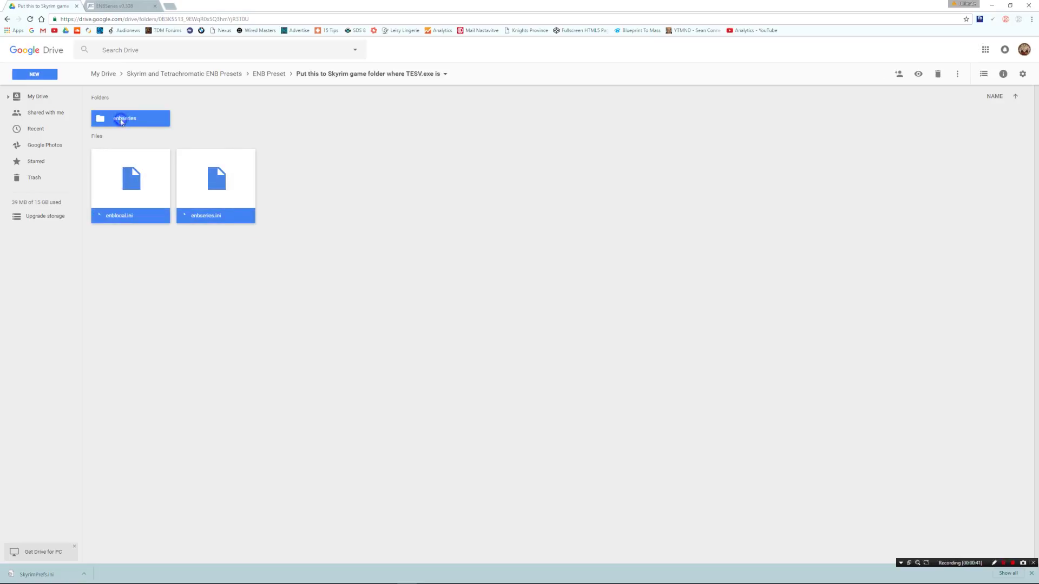
{"action": "right_click", "coordinate": [121, 119]}
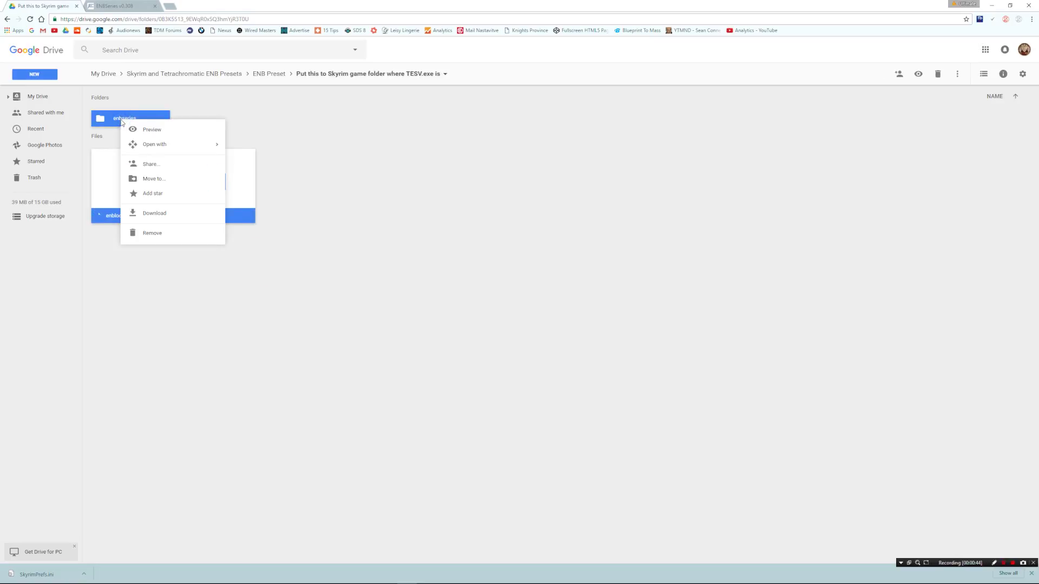
{"action": "left_click", "coordinate": [157, 215]}
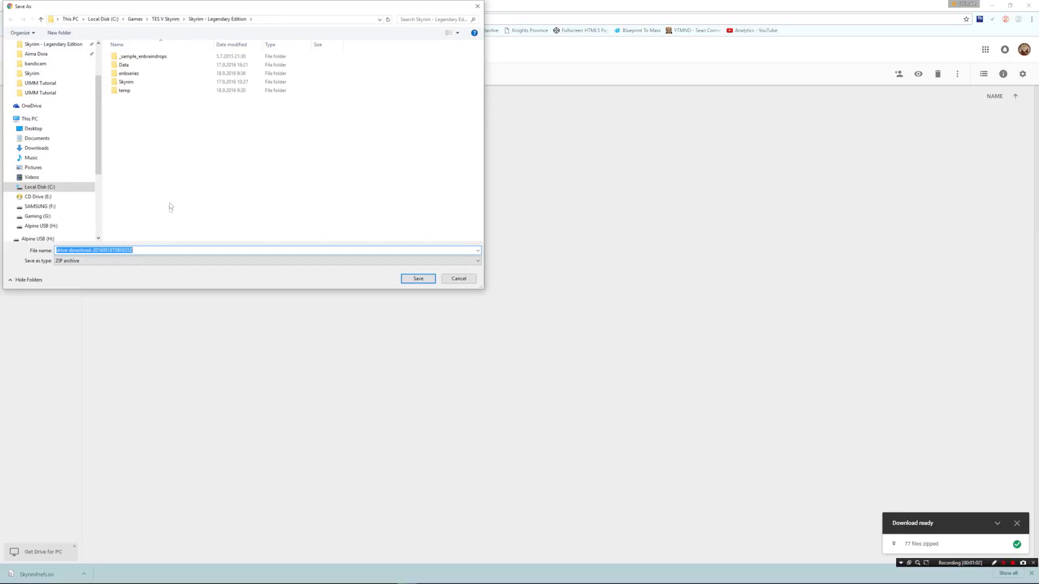
{"action": "left_click", "coordinate": [418, 279]}
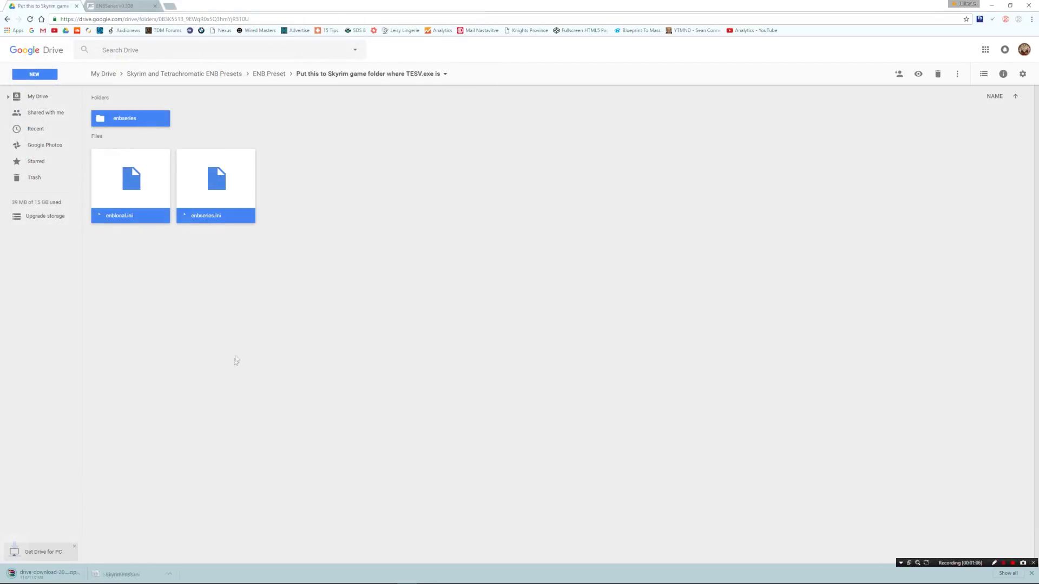
{"action": "key", "text": "alt+Tab"}
- Extract the enbseries folder, enblocal.ini and enbseries.ini into the game folder, replacing existing files
{"action": "double_click", "coordinate": [351, 282]}
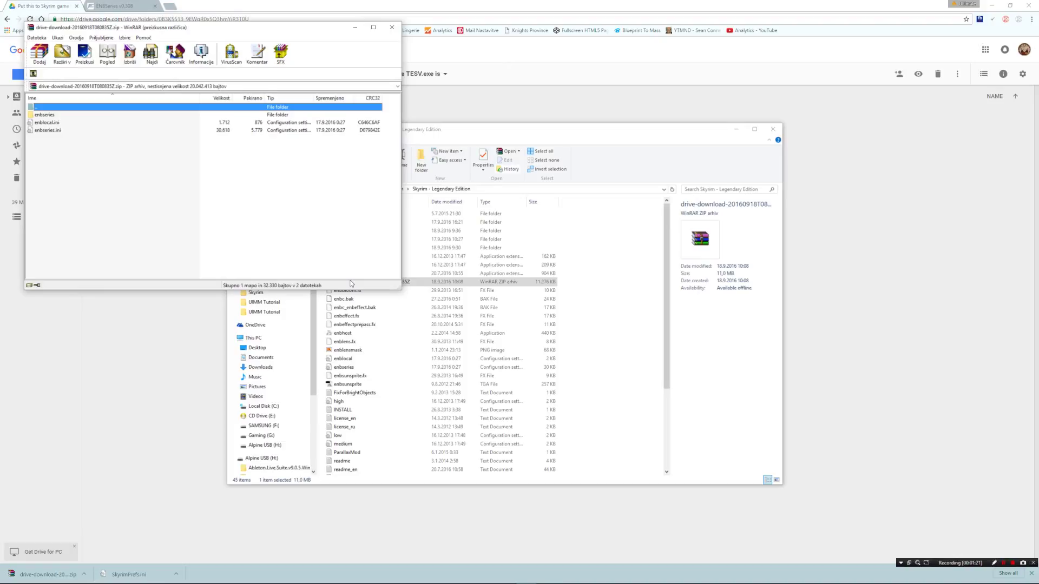
{"action": "left_click", "coordinate": [279, 130]}
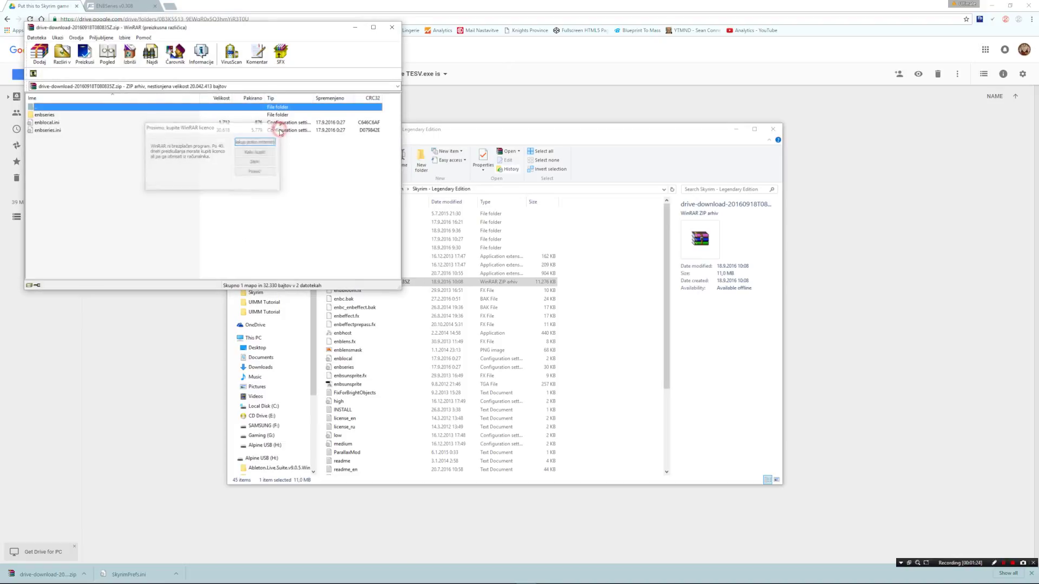
{"action": "left_click_drag", "start_coordinate": [68, 166], "coordinate": [592, 344]}
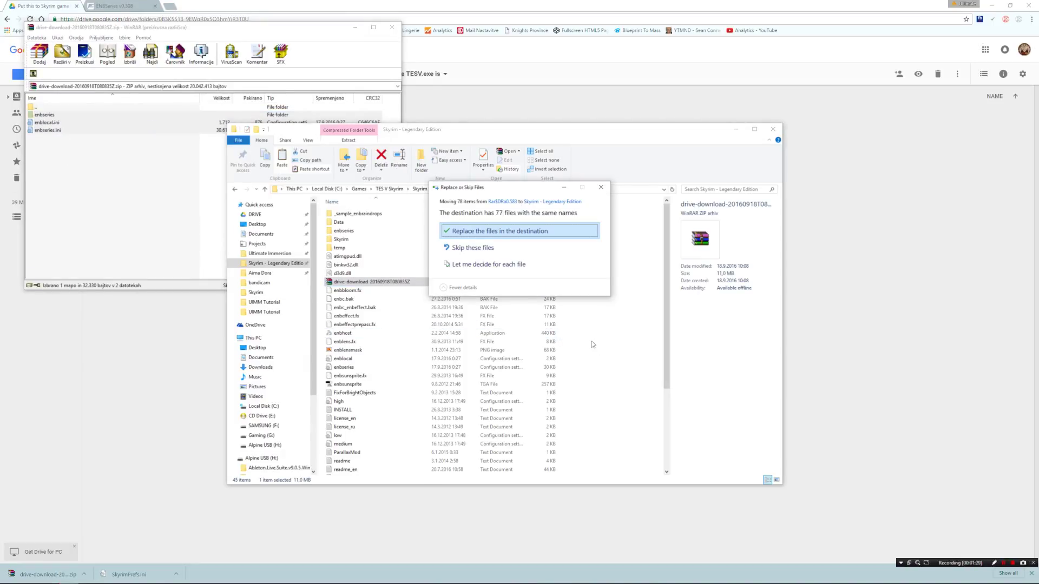
{"action": "left_click", "coordinate": [503, 231]}
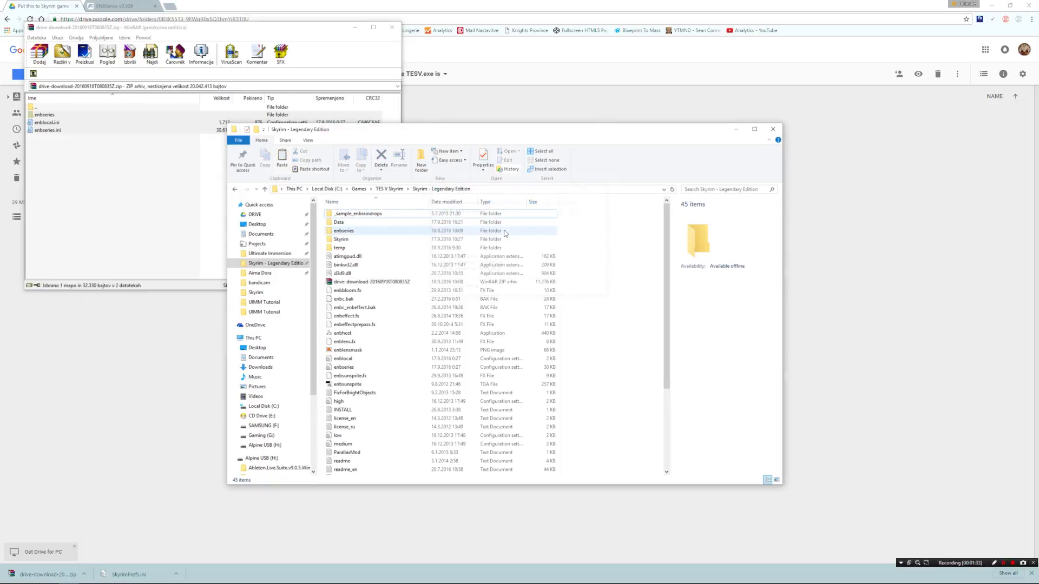
- Close WinRAR and delete the preset zip from the game folder
{"action": "left_click", "coordinate": [392, 27]}
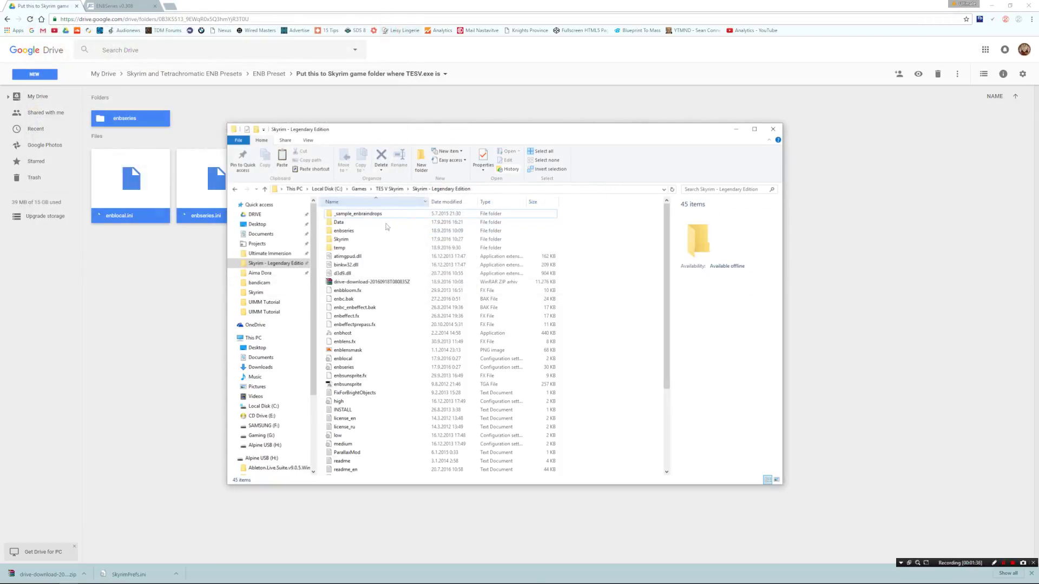
{"action": "left_click", "coordinate": [372, 282]}
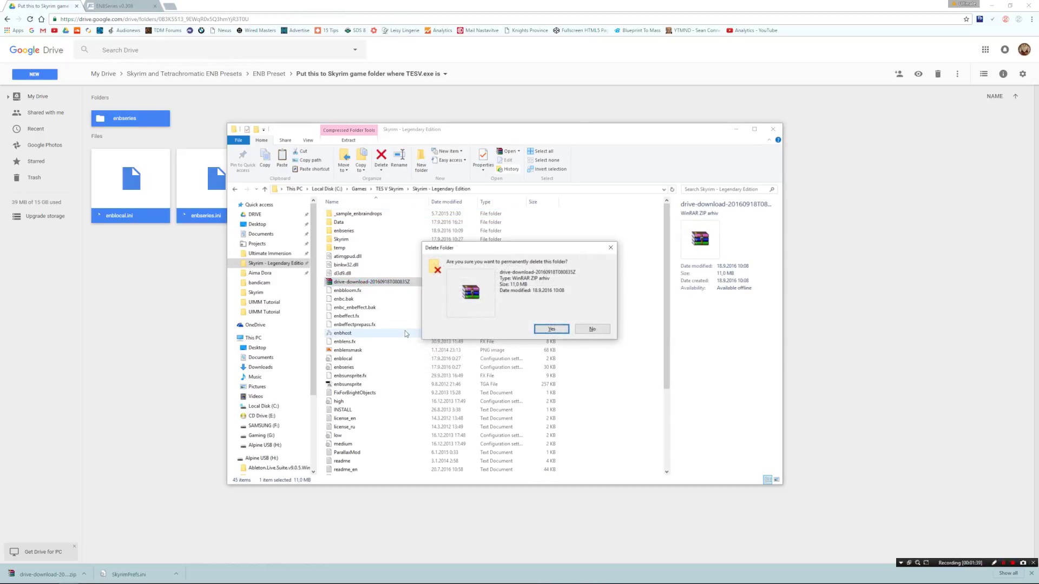
{"action": "key", "text": "Return"}
{"action": "key", "text": "Delete"}
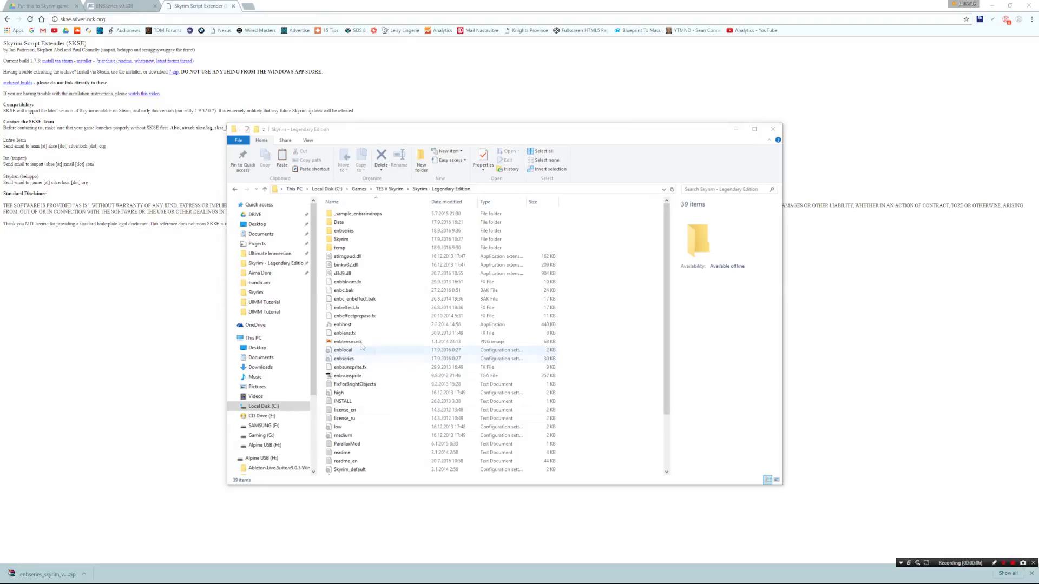
- Bring the SKSE page at skse.silverlock.org to the front, showing the Skyrim Script Extender heading
{"action": "left_click", "coordinate": [145, 174]}
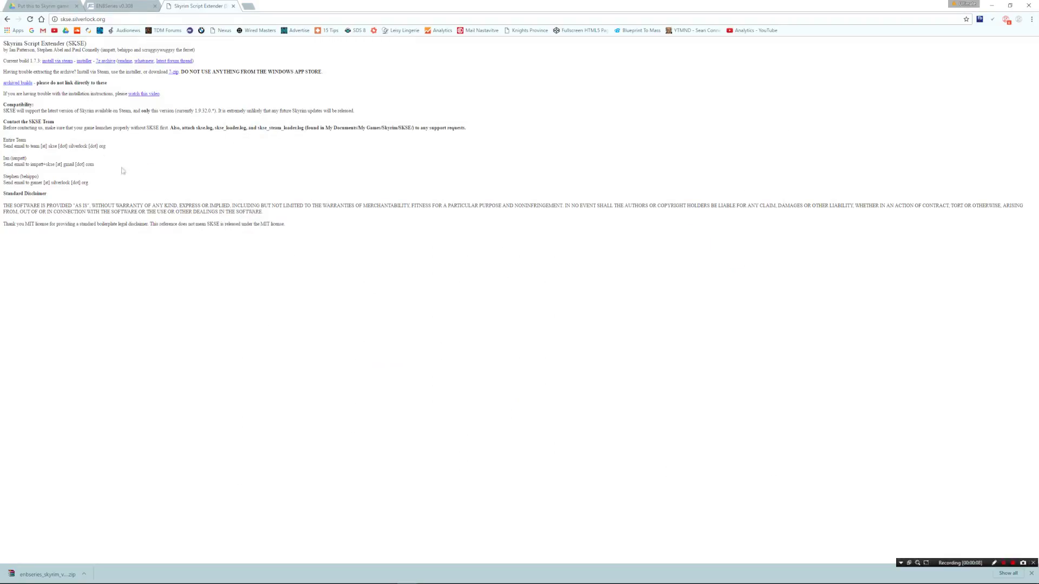
{"action": "left_click_drag", "start_coordinate": [5, 42], "coordinate": [86, 43]}
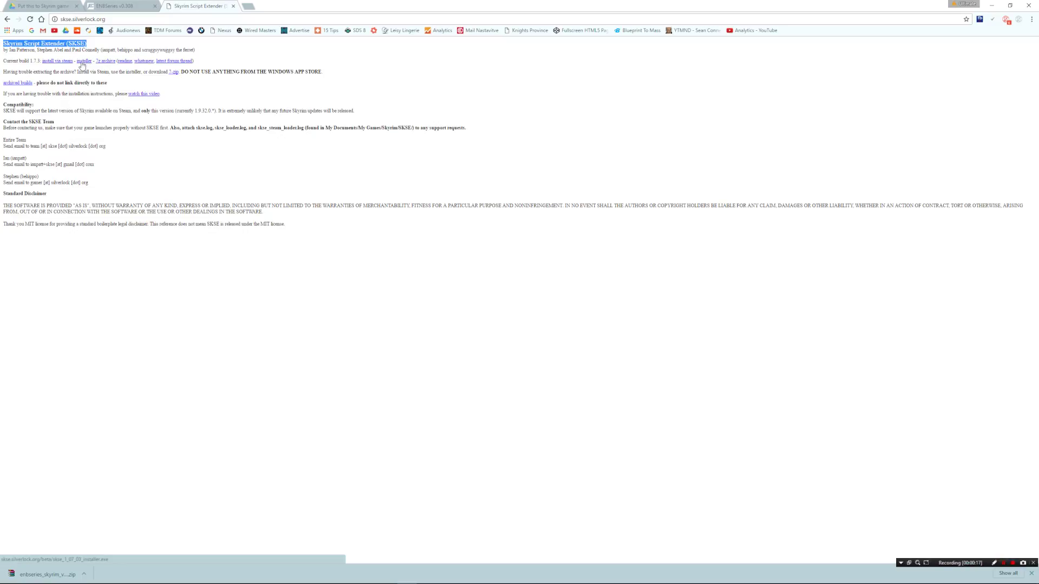
- Download the SKSE 1.7.3 installer to the game folder and install it without a desktop shortcut
{"action": "left_click", "coordinate": [82, 63]}
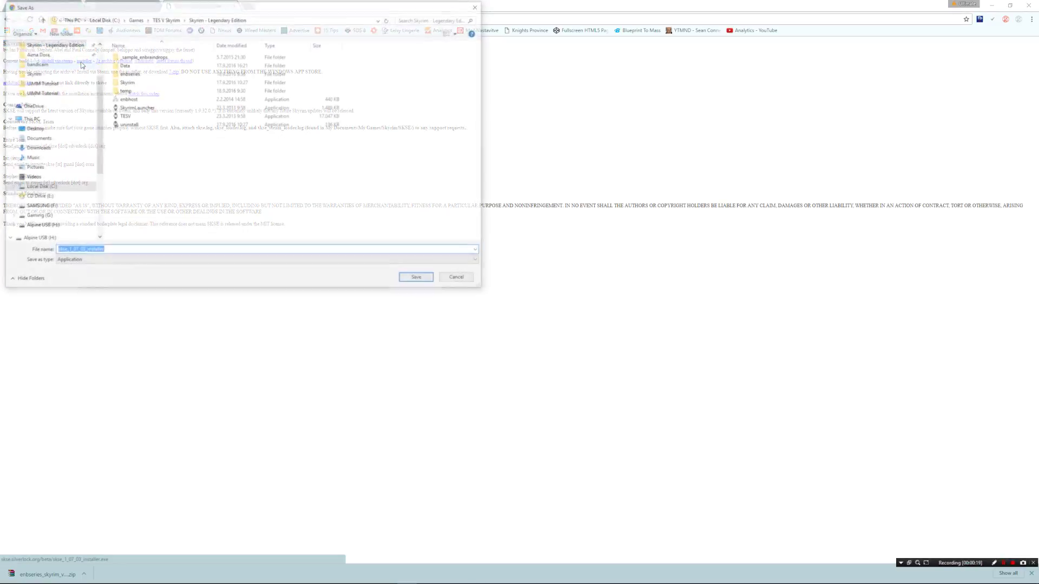
{"action": "left_click", "coordinate": [419, 280]}
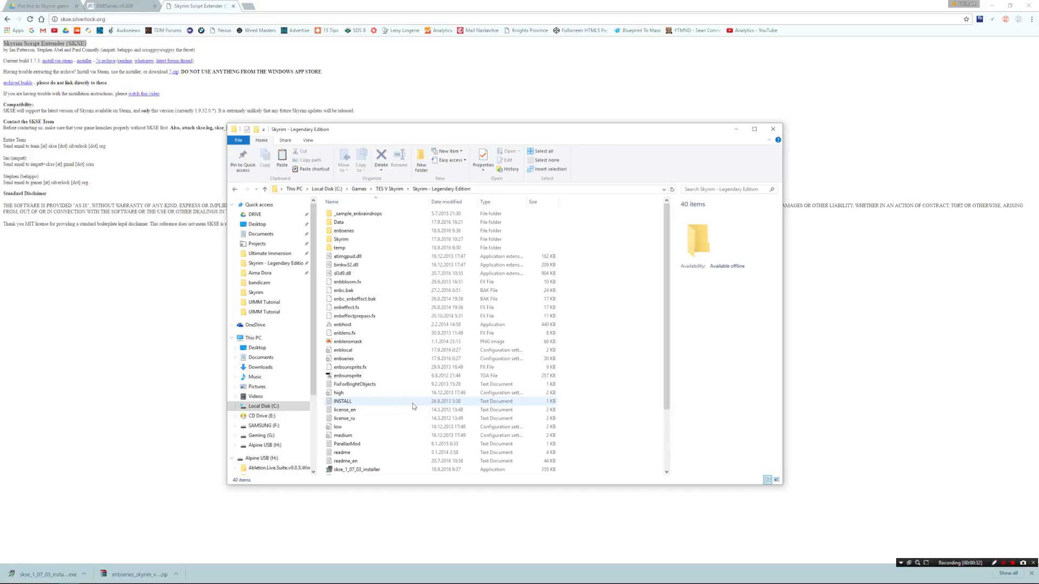
{"action": "scroll", "coordinate": [413, 406], "scroll_direction": "down", "scroll_amount": 3}
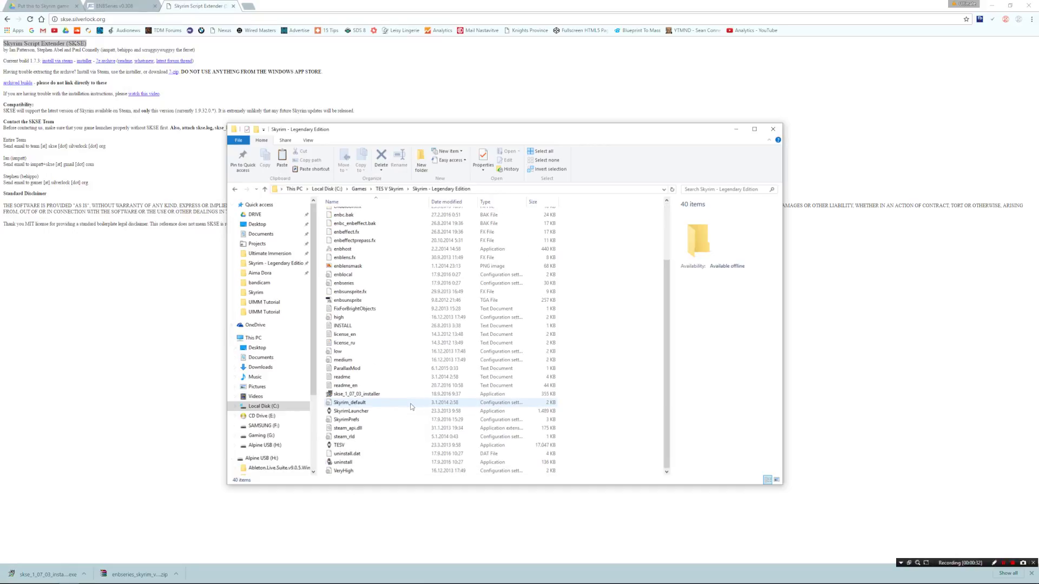
{"action": "left_click", "coordinate": [369, 394]}
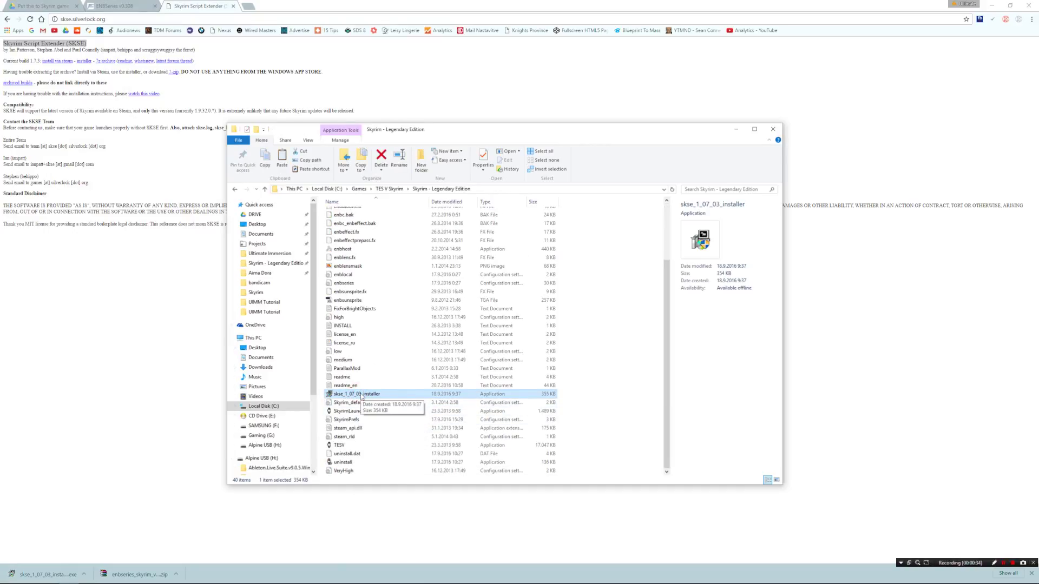
{"action": "double_click", "coordinate": [361, 394]}
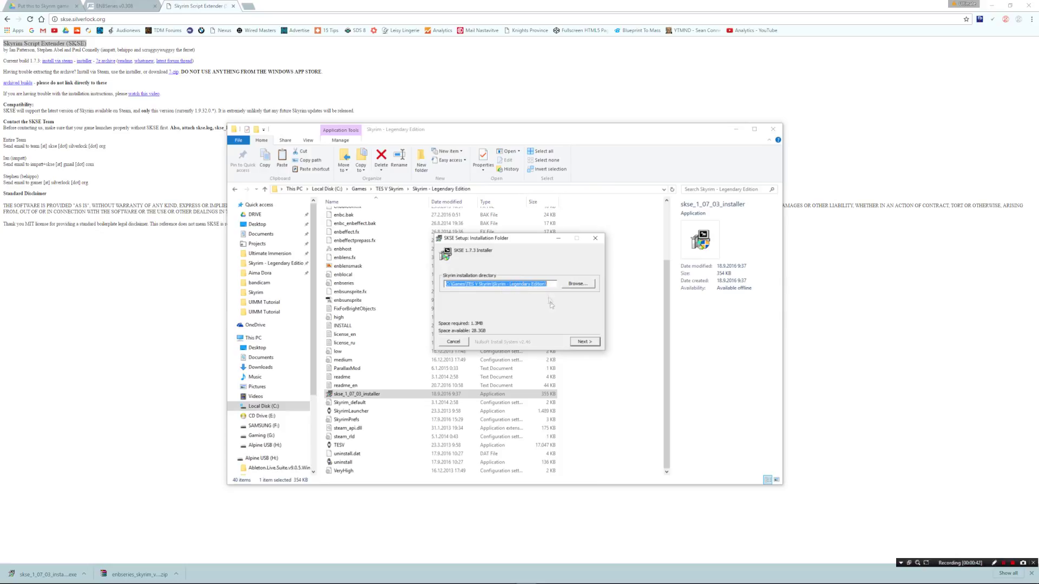
{"action": "left_click", "coordinate": [584, 343]}
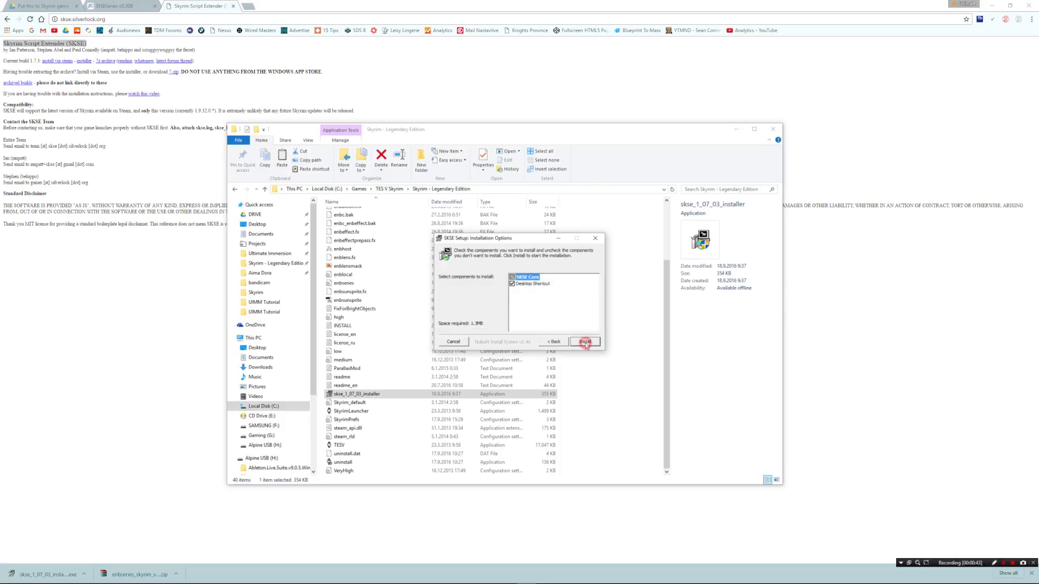
{"action": "left_click", "coordinate": [511, 284]}
{"action": "left_click", "coordinate": [585, 342]}
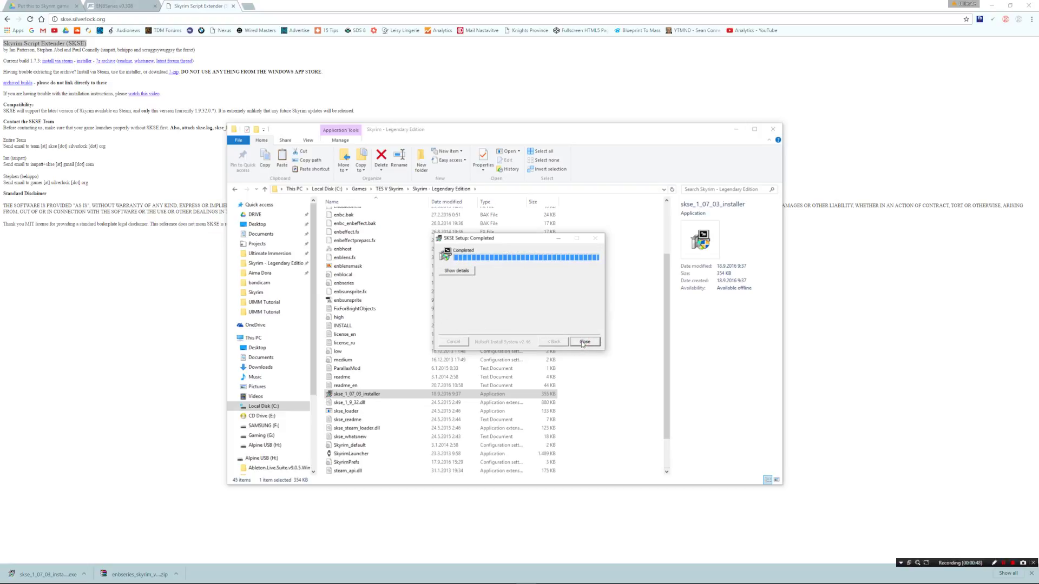
{"action": "left_click", "coordinate": [584, 343]}
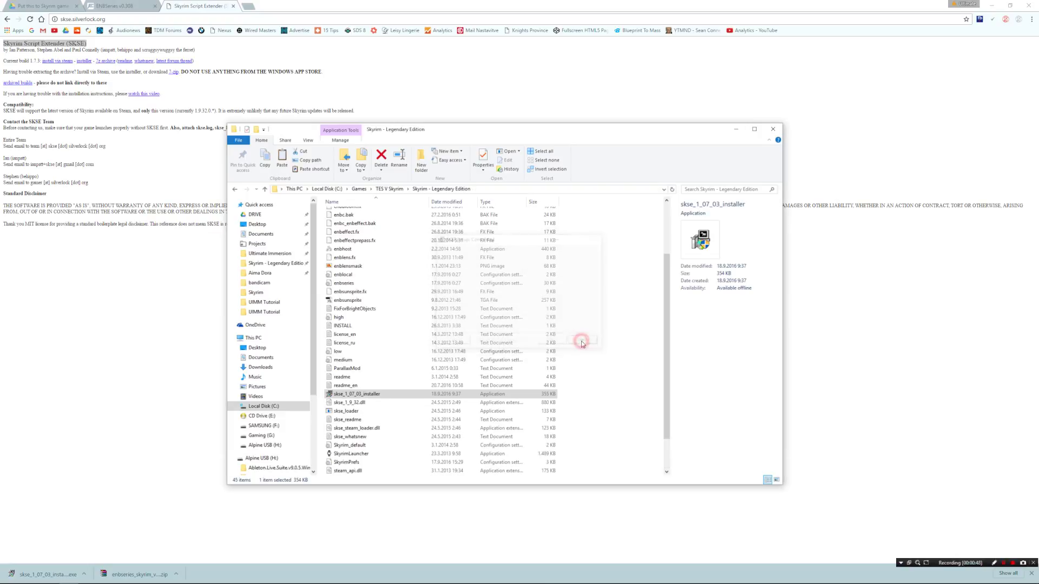
- Permanently delete skse_1_07_03_installer from the game folder
{"action": "left_click", "coordinate": [351, 394]}
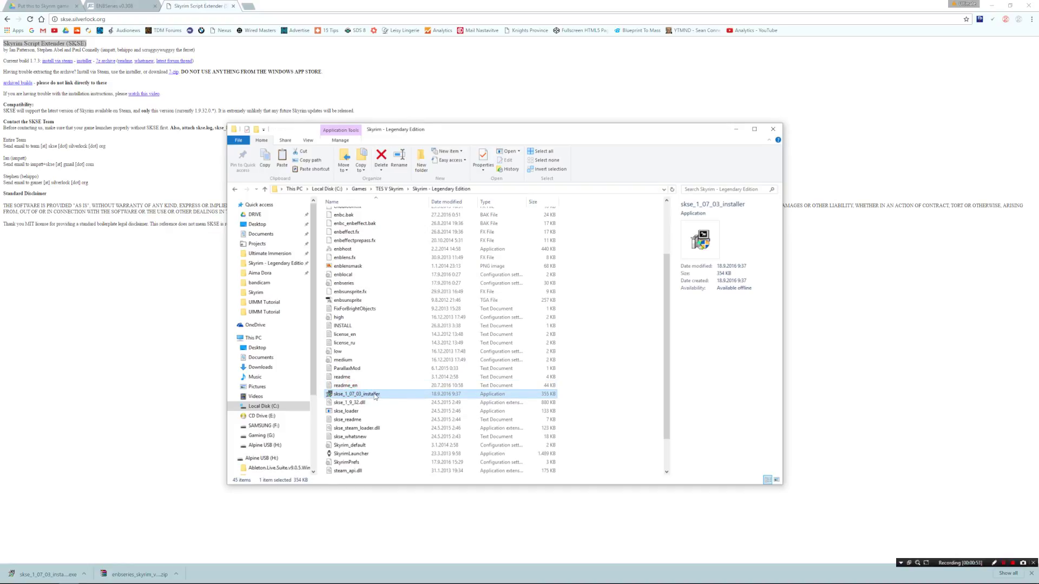
{"action": "key", "text": "shift+Delete"}
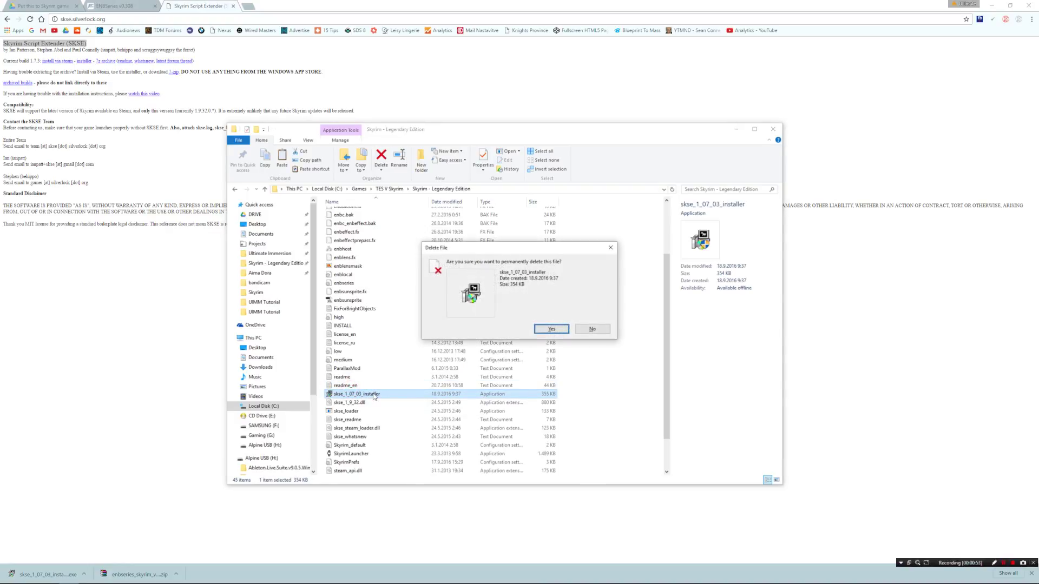
{"action": "key", "text": "Return"}
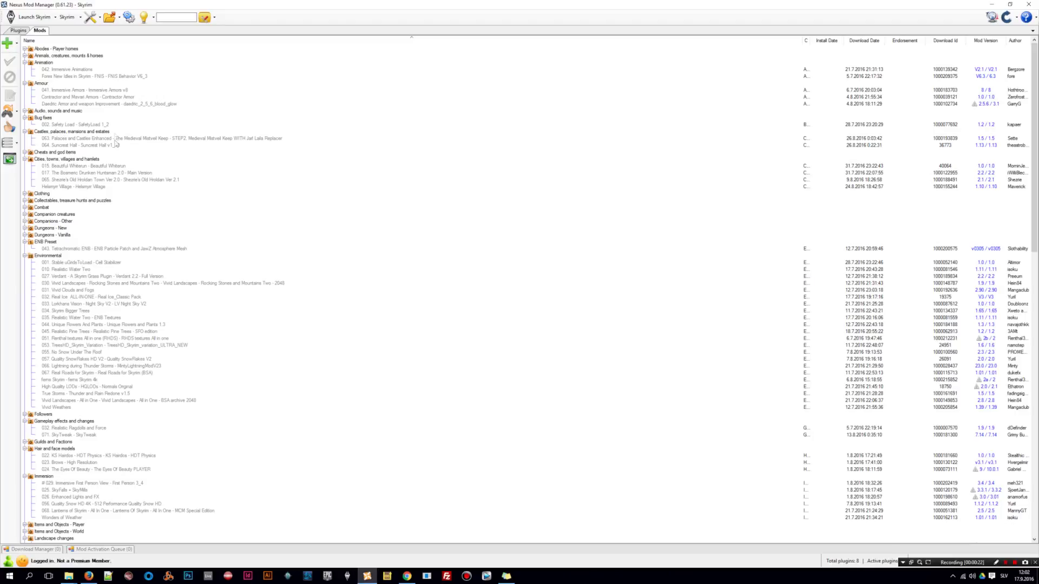
- Start a search in Nexus Mod Manager's Skyrim mod list, which shows the Tetrachromatic ENB particle patch under ENB Preset
{"action": "left_click", "coordinate": [179, 20]}
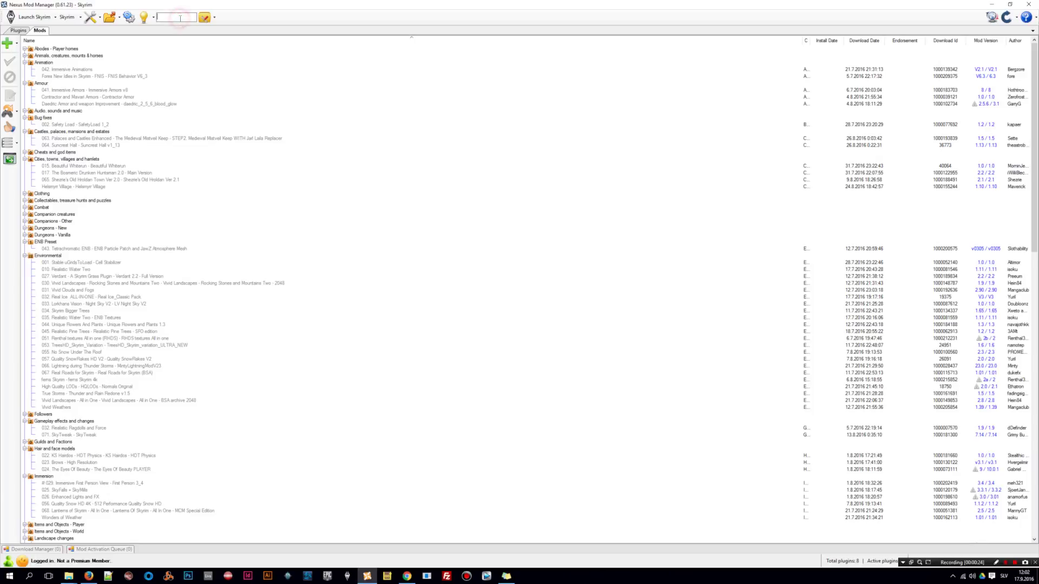